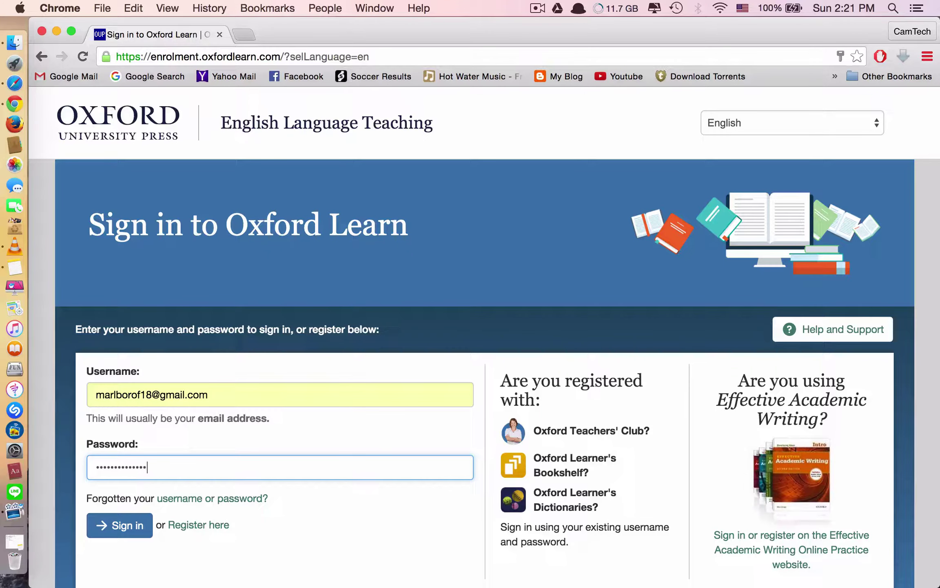
Sign in with the account password and open the content of the Oxford Online Skills Program B1 Bundle 1 course
{"action": "type", "text": "••"}
{"action": "key", "text": "Return"}
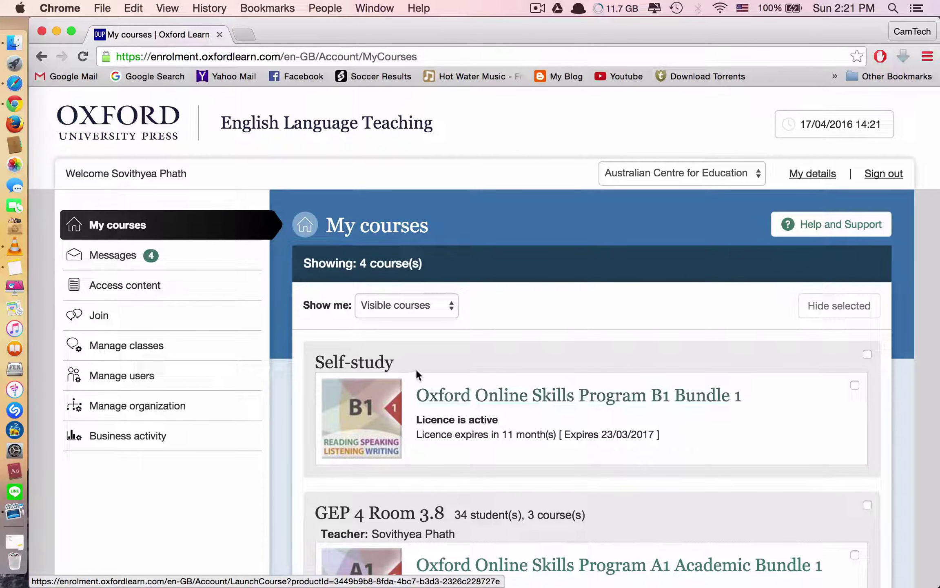
{"action": "left_click", "coordinate": [494, 394]}
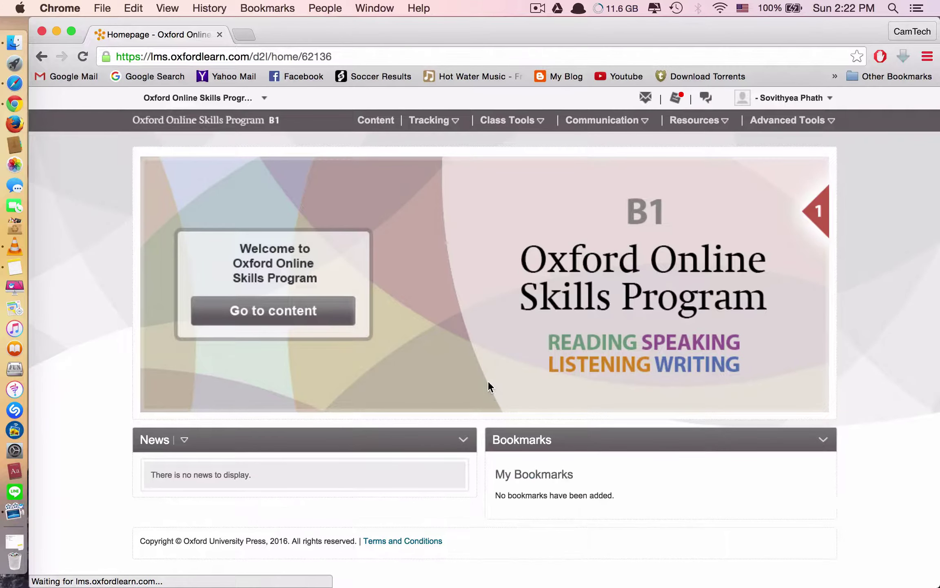
{"action": "left_click", "coordinate": [296, 321]}
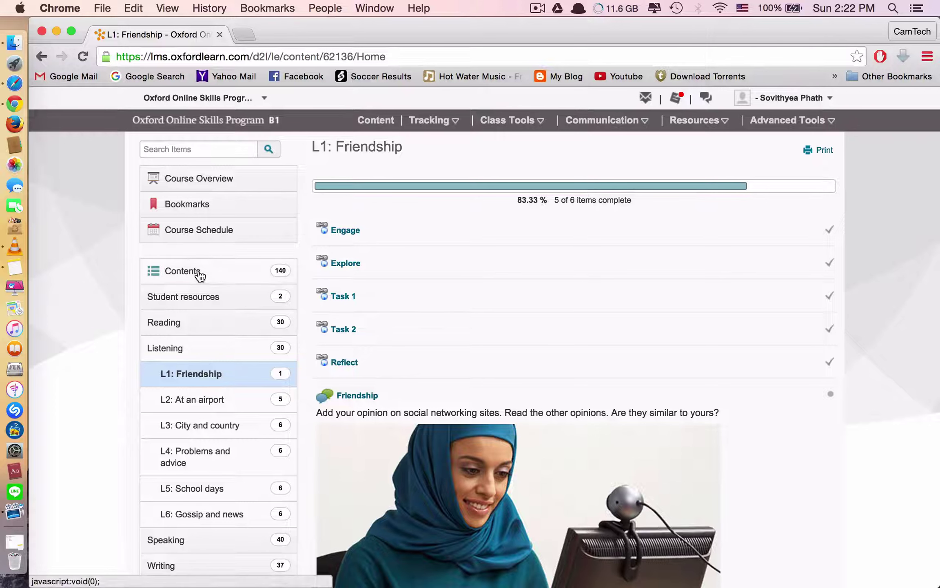
View the student resources and open the Engage activity of the Listening unit L1: Friendship
{"action": "left_click", "coordinate": [203, 297]}
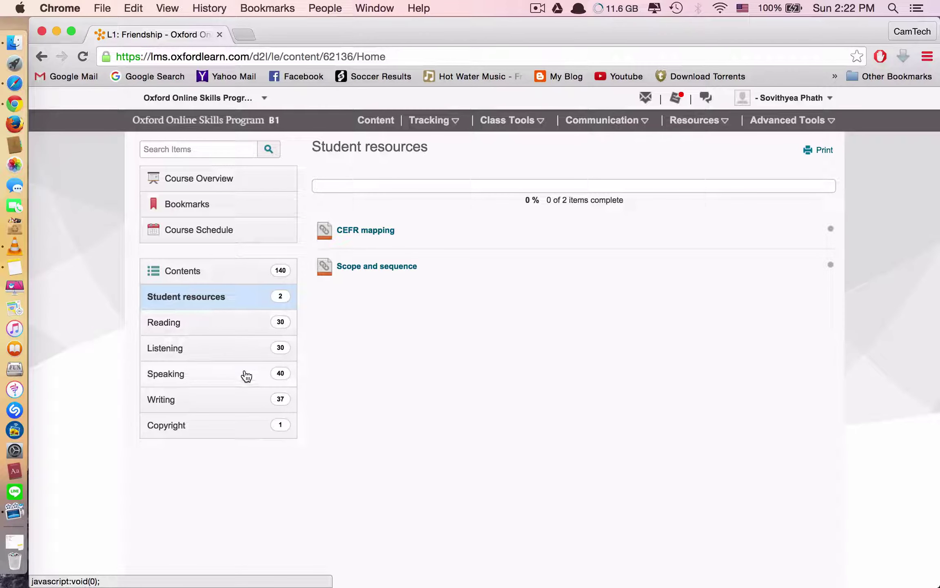
{"action": "left_click", "coordinate": [226, 347]}
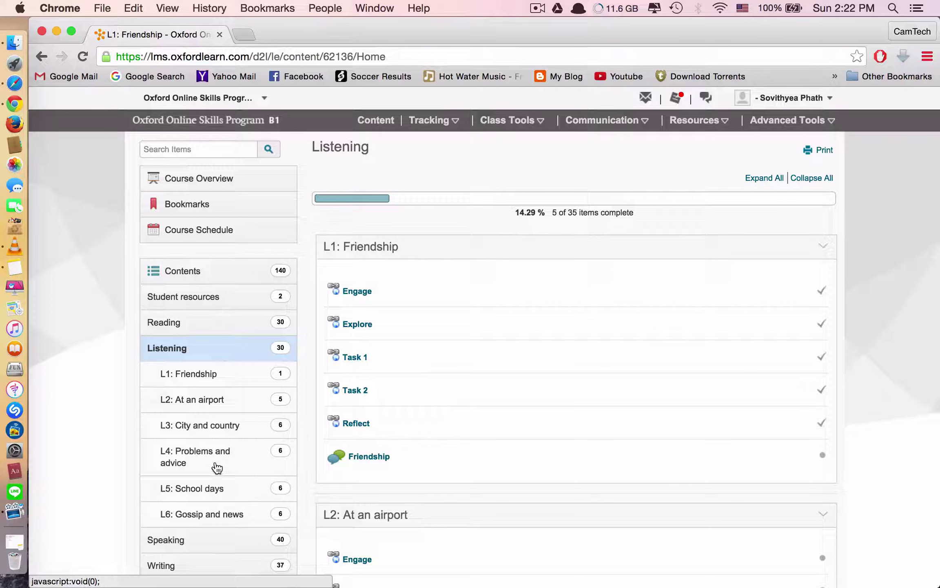
{"action": "left_click", "coordinate": [209, 374]}
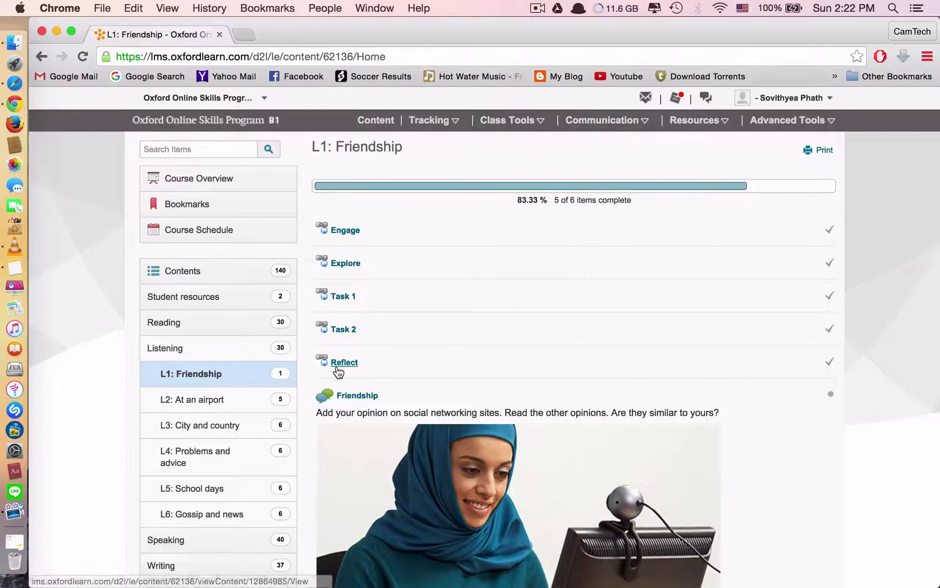
{"action": "left_click", "coordinate": [355, 236]}
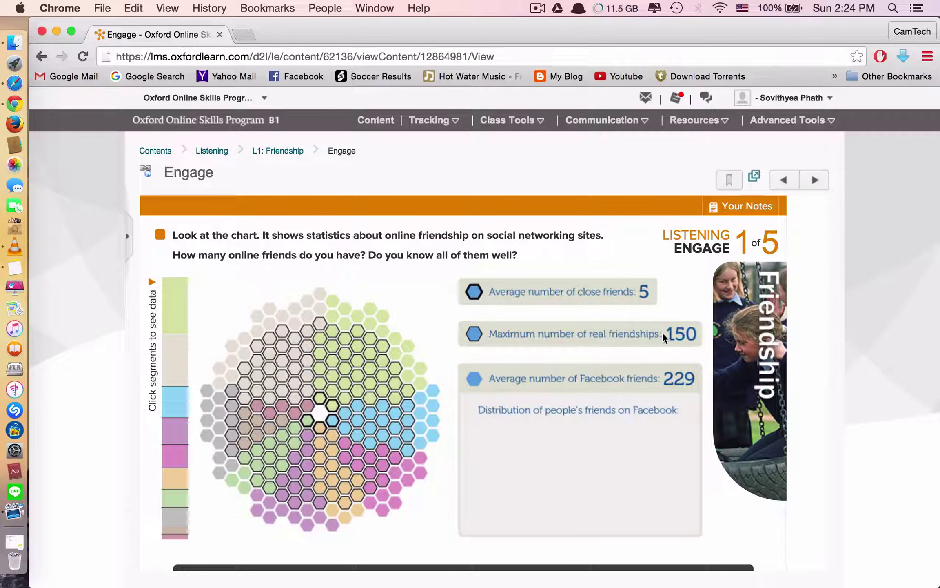
Examine the Engage activity's questions about online friends, the friendship statistics chart and the rest of the page
{"action": "scroll", "coordinate": [663, 332], "scroll_direction": "down", "scroll_amount": 1}
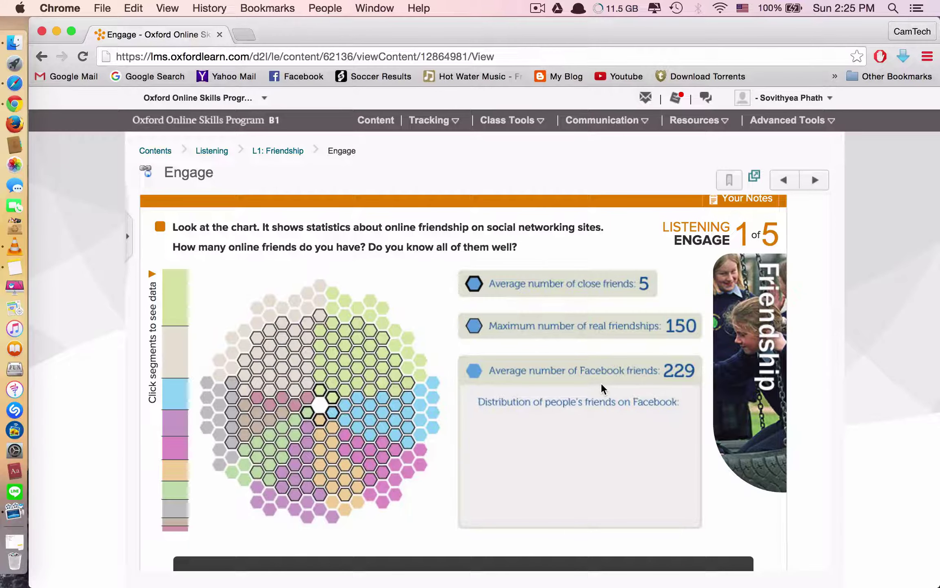
{"action": "left_click_drag", "start_coordinate": [173, 247], "coordinate": [482, 250]}
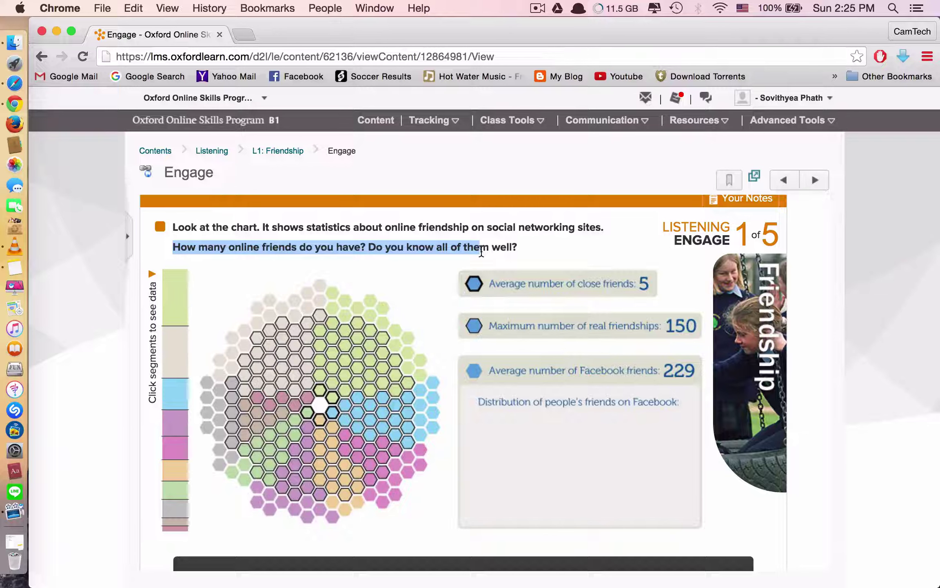
{"action": "left_click", "coordinate": [516, 248]}
{"action": "left_click_drag", "start_coordinate": [517, 248], "coordinate": [509, 247]}
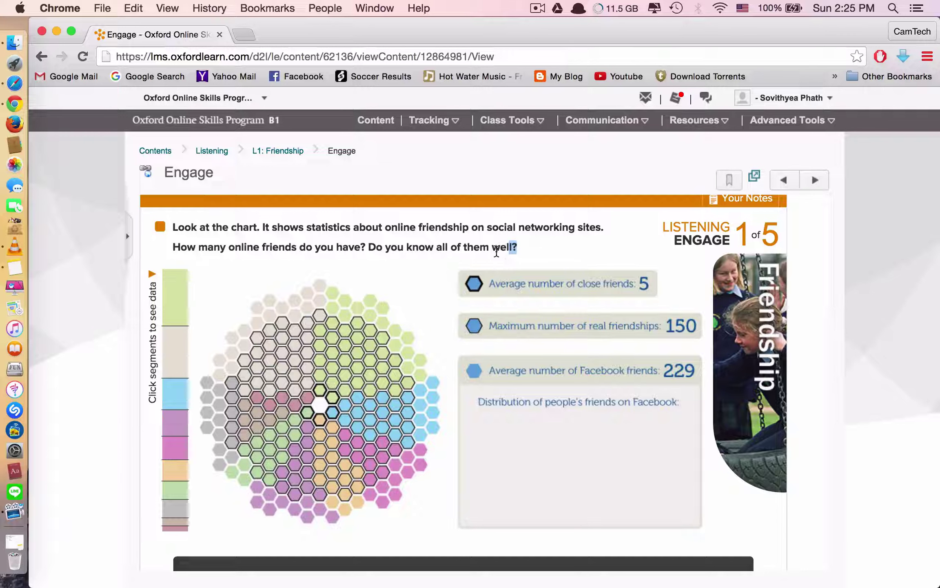
{"action": "left_click_drag", "start_coordinate": [496, 250], "coordinate": [537, 242]}
{"action": "left_click_drag", "start_coordinate": [537, 242], "coordinate": [451, 248]}
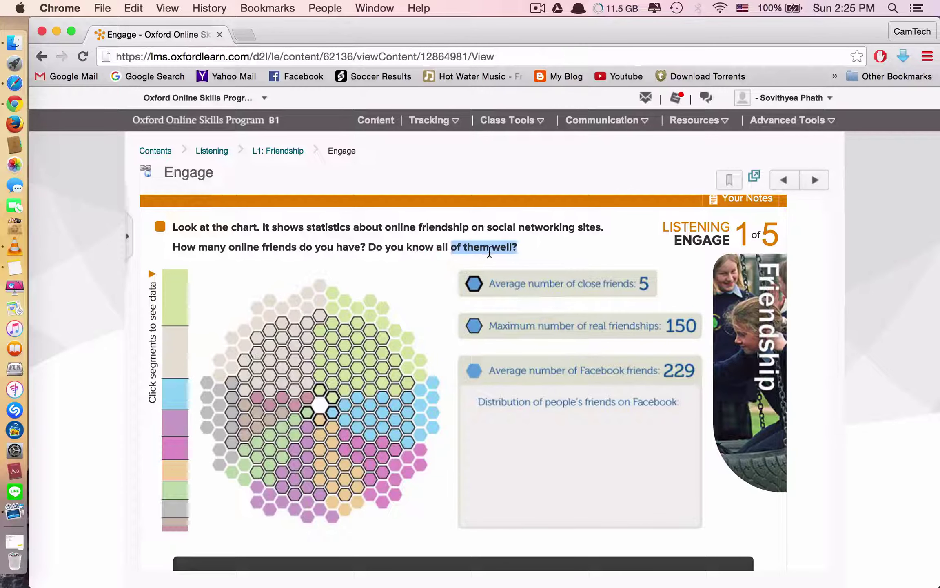
{"action": "left_click", "coordinate": [583, 324]}
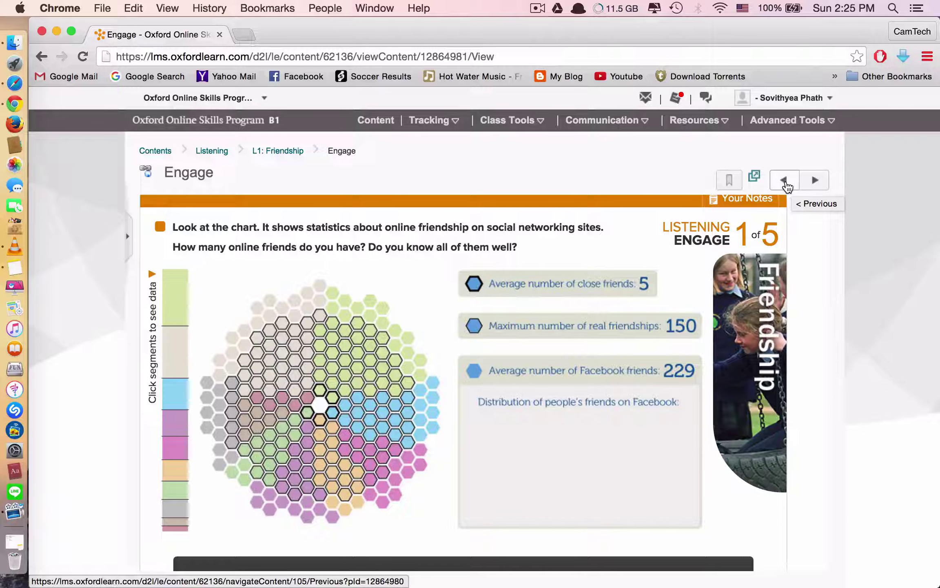
{"action": "scroll", "coordinate": [782, 288], "scroll_direction": "down", "scroll_amount": 3}
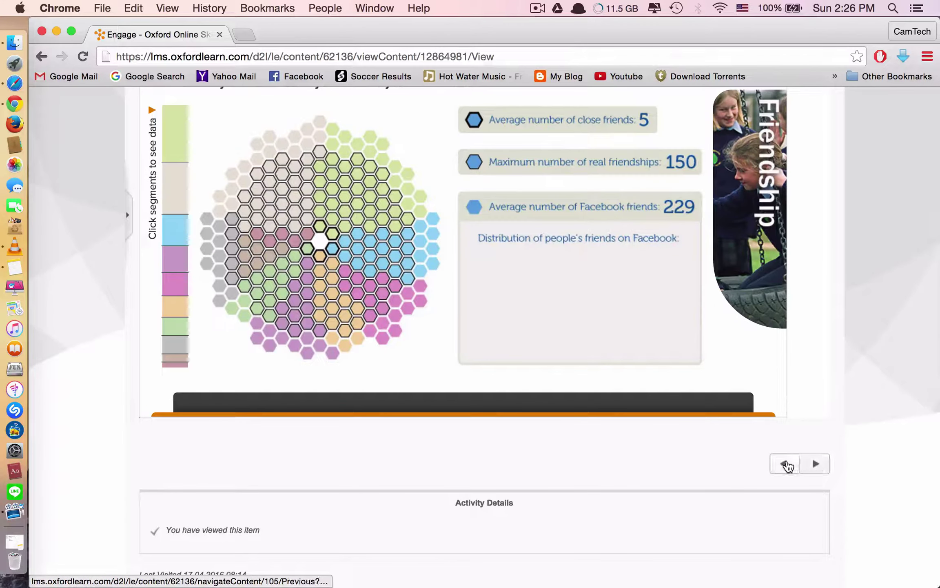
{"action": "left_click", "coordinate": [127, 215]}
{"action": "scroll", "coordinate": [170, 281], "scroll_direction": "up", "scroll_amount": 5}
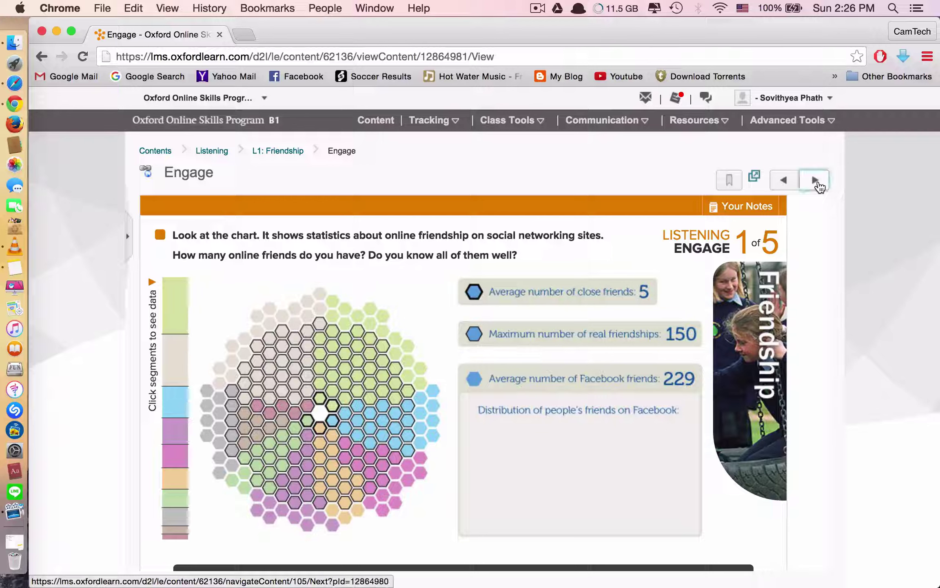
Go to the Explore activity and look over its sentence-completion exercise
{"action": "left_click", "coordinate": [818, 183]}
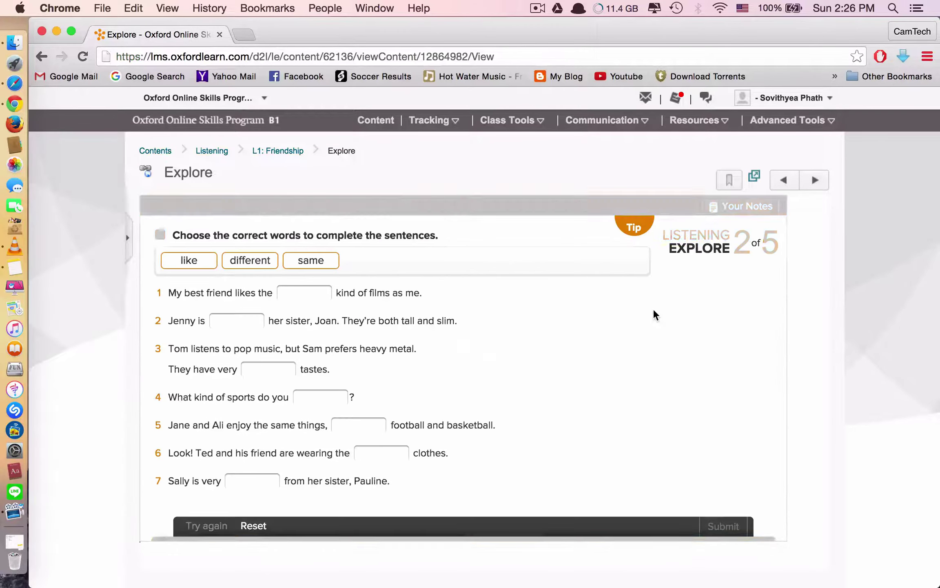
{"action": "scroll", "coordinate": [653, 309], "scroll_direction": "down", "scroll_amount": 5}
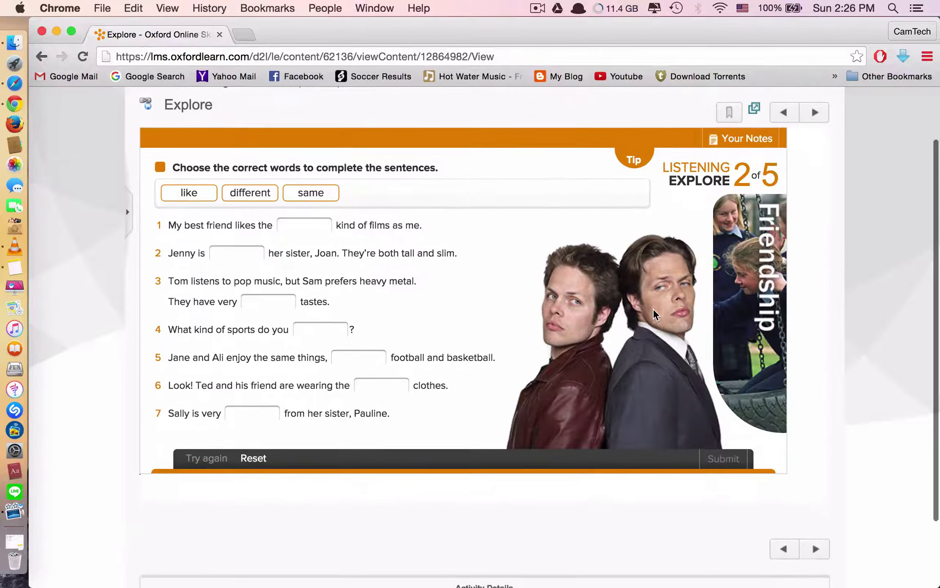
{"action": "scroll", "coordinate": [654, 314], "scroll_direction": "up", "scroll_amount": 5}
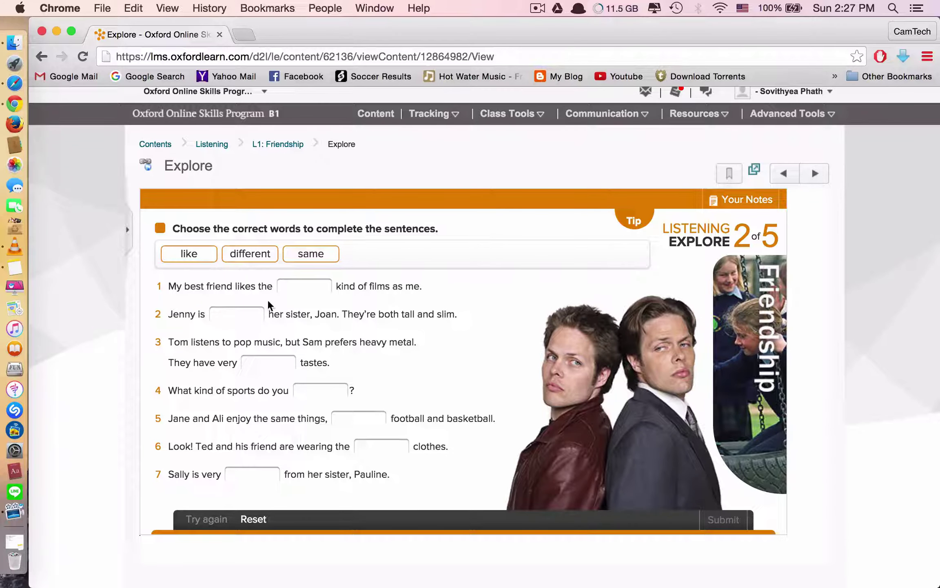
{"action": "scroll", "coordinate": [294, 390], "scroll_direction": "down", "scroll_amount": 1}
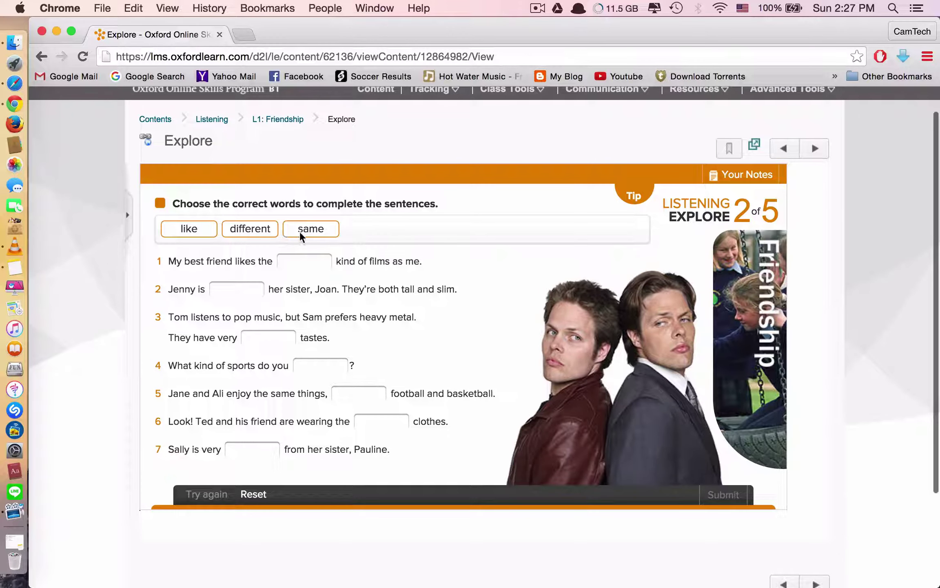
{"action": "scroll", "coordinate": [312, 390], "scroll_direction": "down", "scroll_amount": 1}
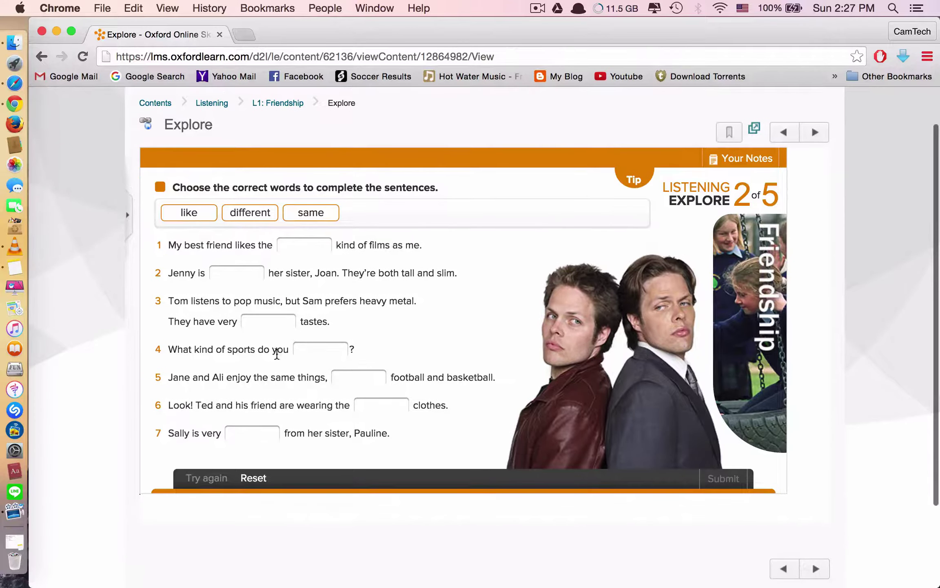
{"action": "left_click", "coordinate": [741, 484]}
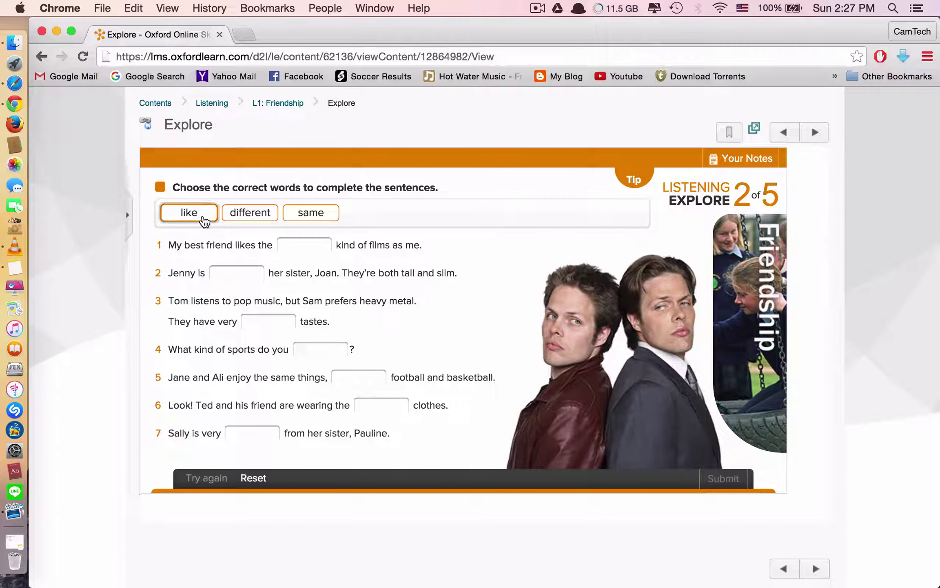
Fill the gaps in sentences 1 to 3 with "same", "like" and "different" respectively
{"action": "mouse_move", "coordinate": [204, 221]}
{"action": "left_mouse_down"}
{"action": "mouse_move", "coordinate": [326, 249]}
{"action": "mouse_move", "coordinate": [189, 211]}
{"action": "left_mouse_up"}
{"action": "left_click_drag", "start_coordinate": [217, 221], "coordinate": [199, 232]}
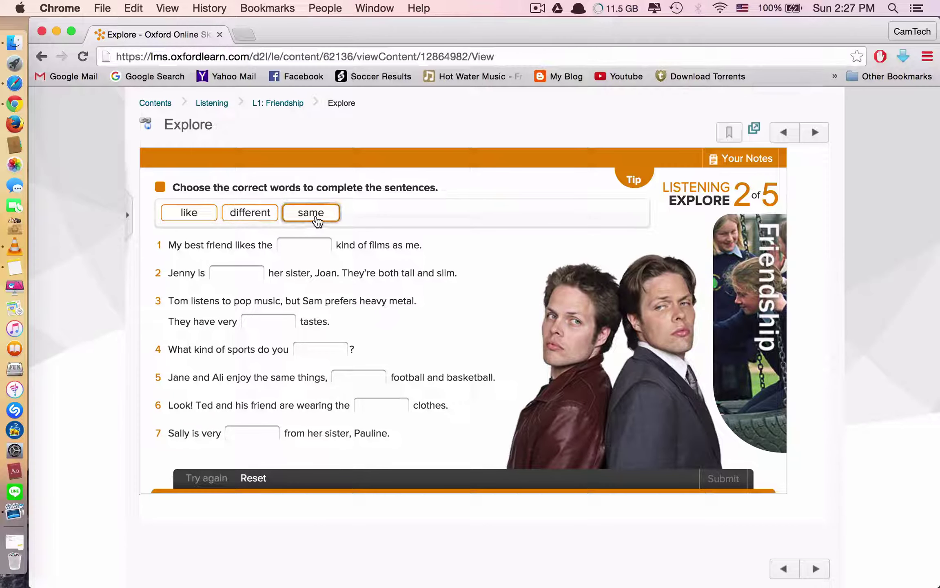
{"action": "left_click_drag", "start_coordinate": [317, 221], "coordinate": [310, 253]}
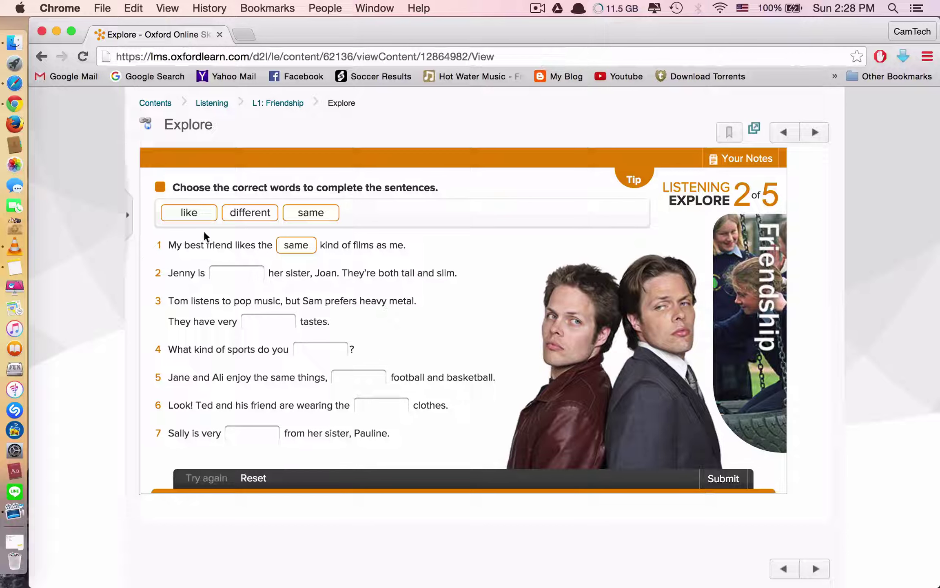
{"action": "left_click_drag", "start_coordinate": [189, 213], "coordinate": [236, 282]}
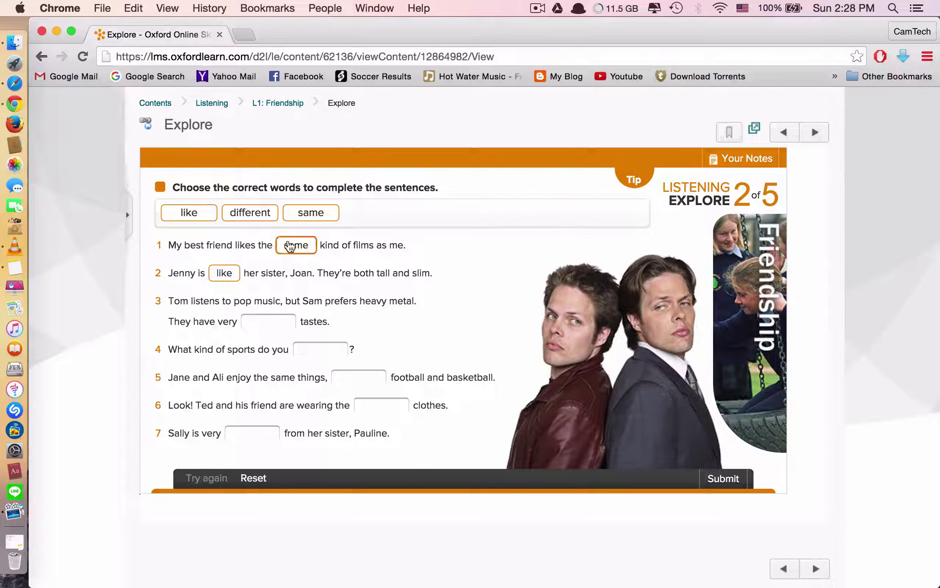
{"action": "left_click_drag", "start_coordinate": [241, 216], "coordinate": [278, 325]}
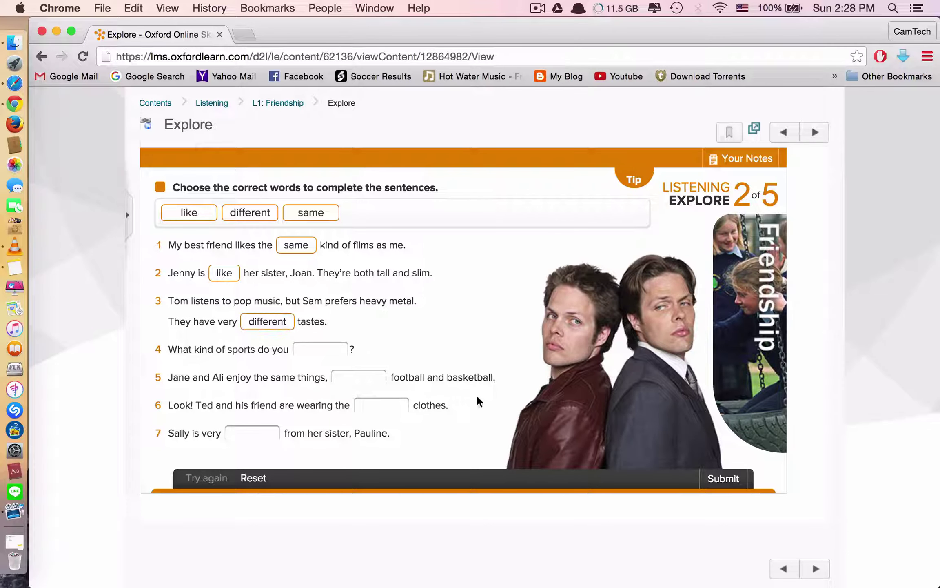
Submit the partly completed exercise despite the unanswered questions, review the score and attempts information, and dismiss it
{"action": "left_click", "coordinate": [714, 475]}
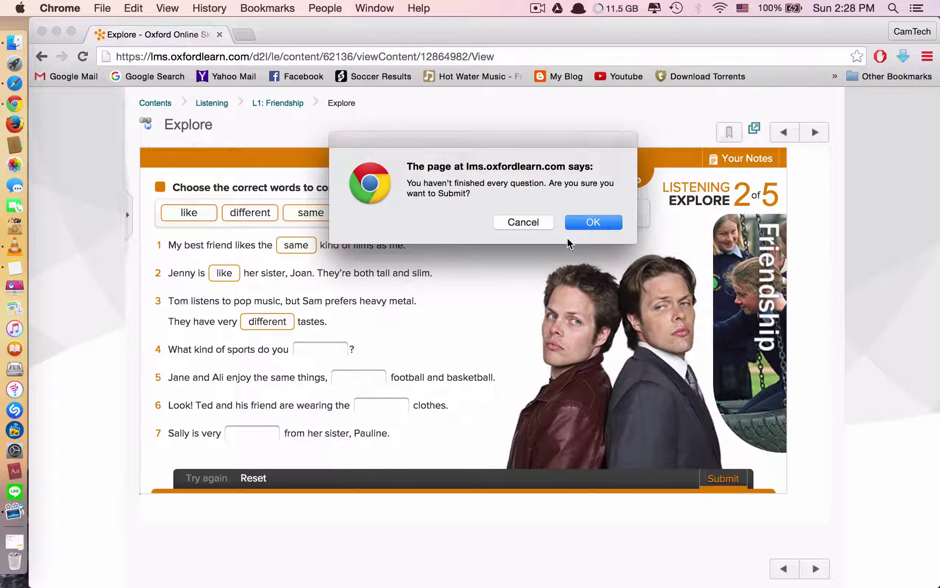
{"action": "left_click", "coordinate": [594, 222]}
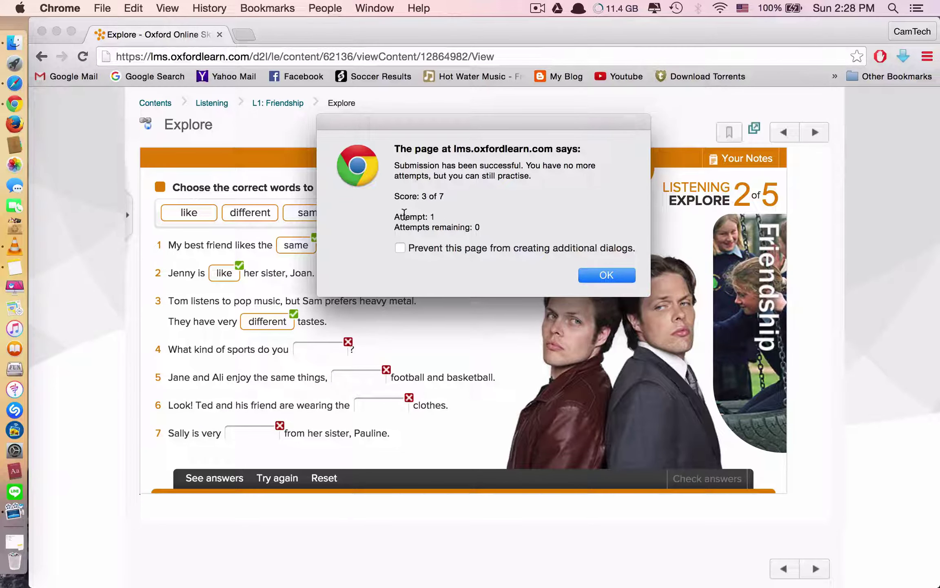
{"action": "left_click_drag", "start_coordinate": [436, 217], "coordinate": [396, 217]}
{"action": "left_click_drag", "start_coordinate": [427, 190], "coordinate": [423, 196]}
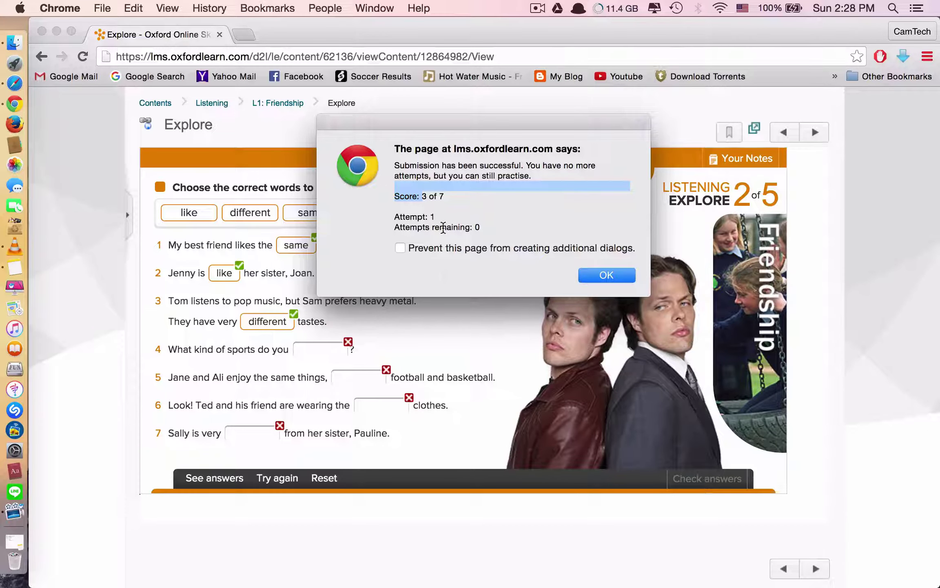
{"action": "left_click_drag", "start_coordinate": [373, 125], "coordinate": [478, 126]}
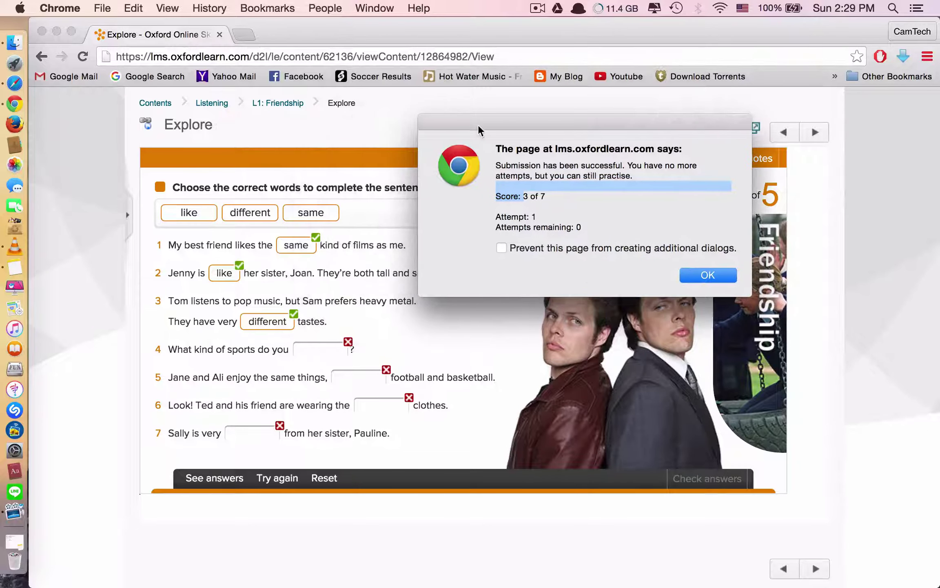
{"action": "left_click", "coordinate": [688, 278]}
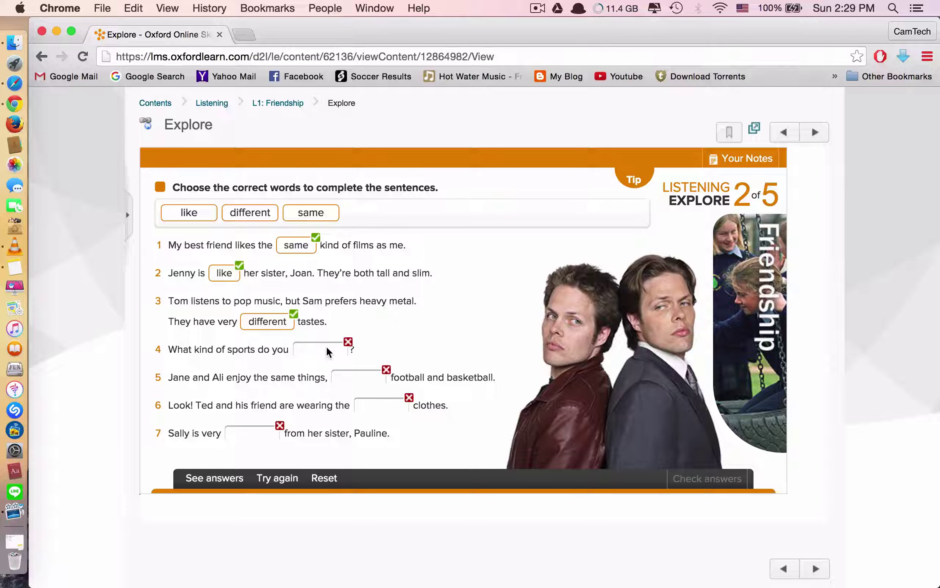
Retry the exercise, fill sentences 4 to 7 with "like", "like", "same" and "different" respectively, and check the answers
{"action": "left_click", "coordinate": [293, 479]}
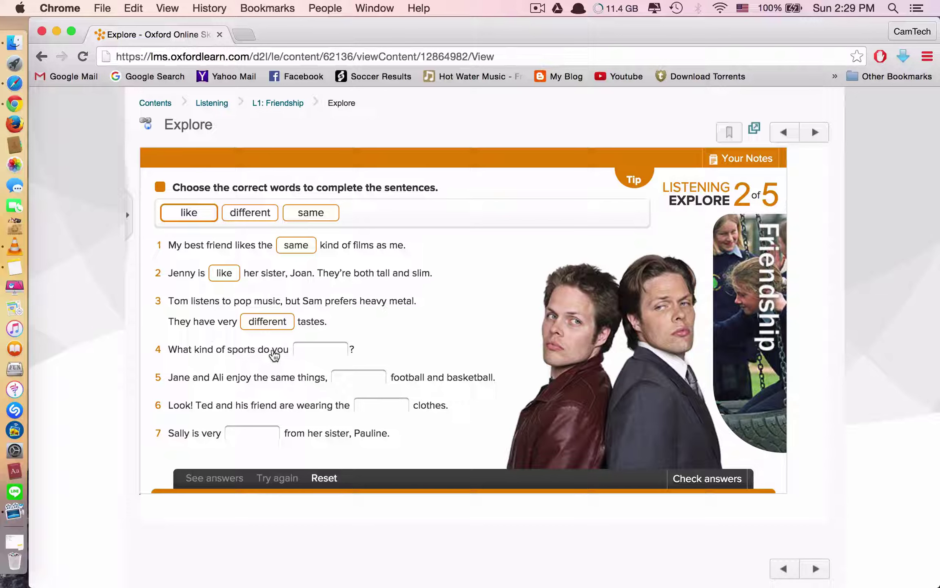
{"action": "left_click_drag", "start_coordinate": [188, 214], "coordinate": [313, 356]}
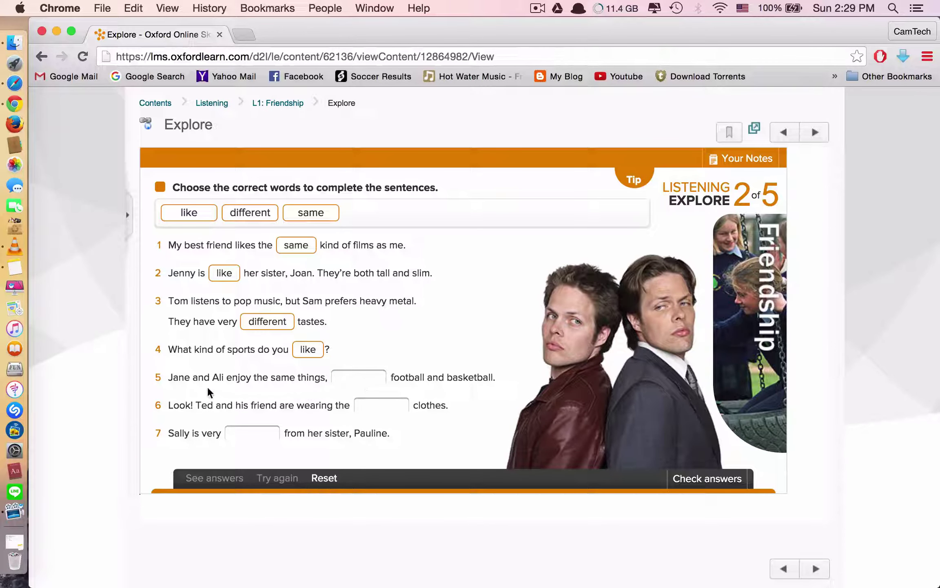
{"action": "left_click_drag", "start_coordinate": [189, 212], "coordinate": [358, 377]}
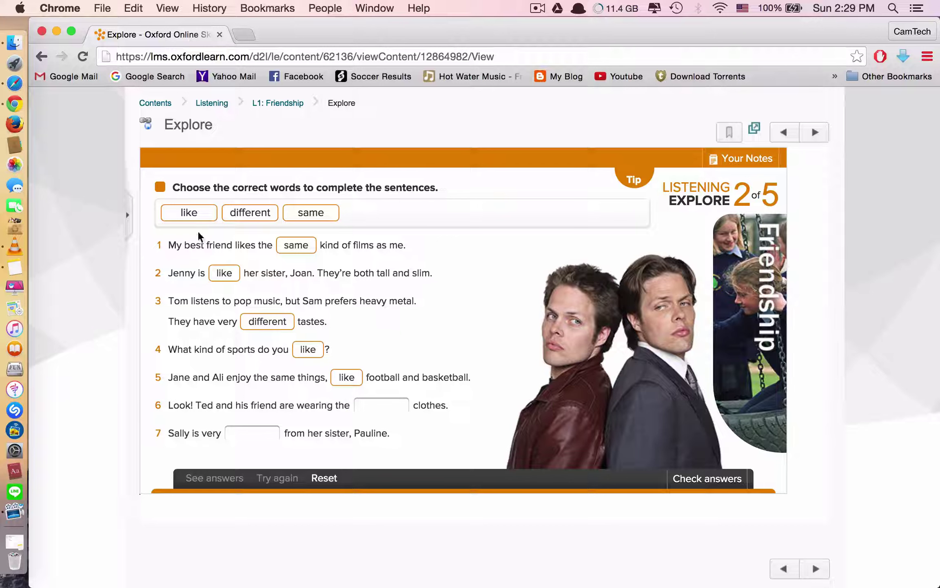
{"action": "left_click_drag", "start_coordinate": [310, 212], "coordinate": [359, 406]}
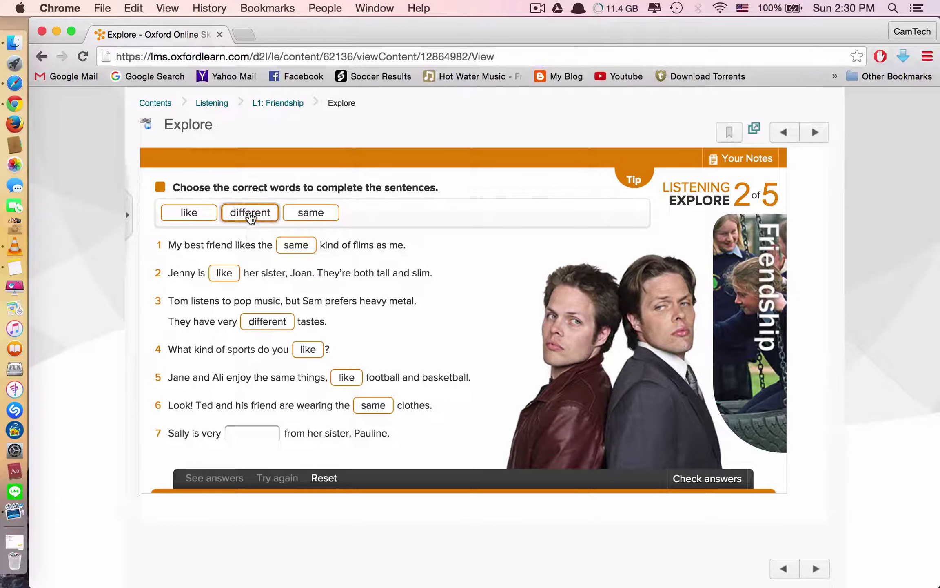
{"action": "left_click_drag", "start_coordinate": [249, 213], "coordinate": [246, 437]}
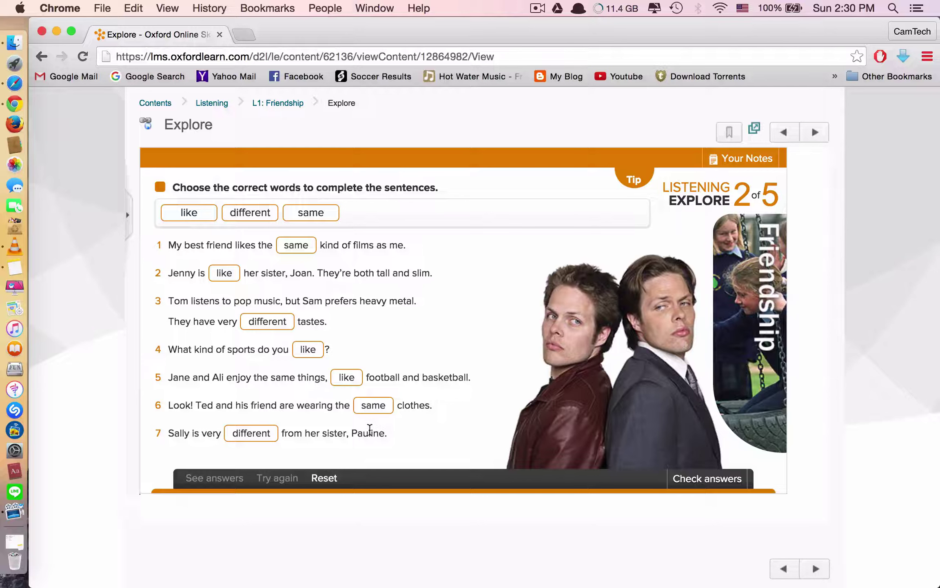
{"action": "left_click", "coordinate": [721, 479]}
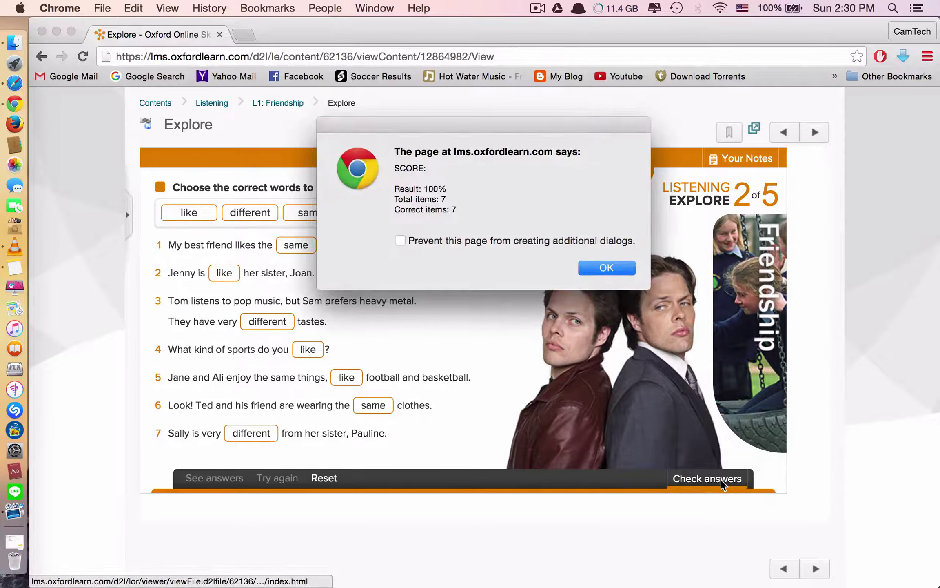
Dismiss the score, retry the Explore exercise and replace the word in sentence 7 with "like"
{"action": "left_click", "coordinate": [604, 268]}
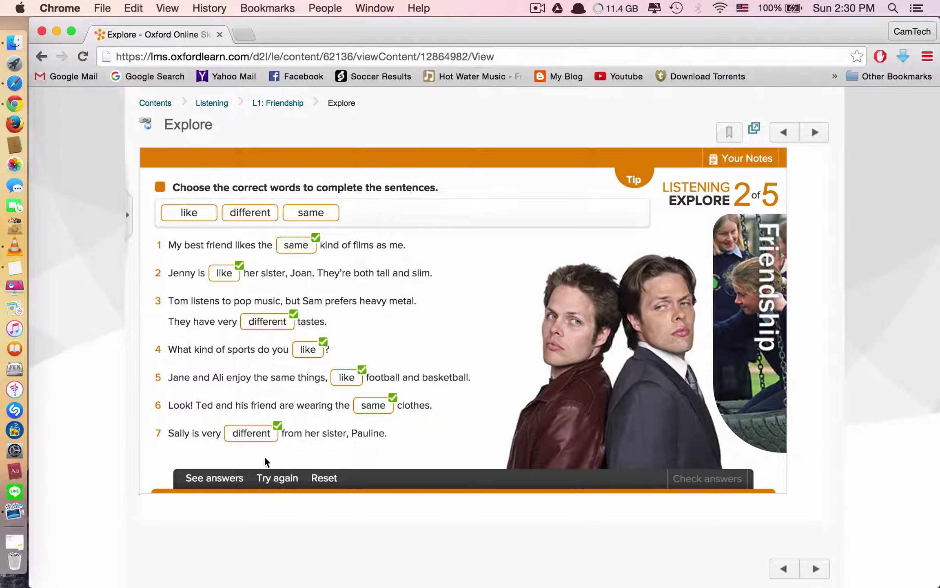
{"action": "left_click", "coordinate": [277, 477]}
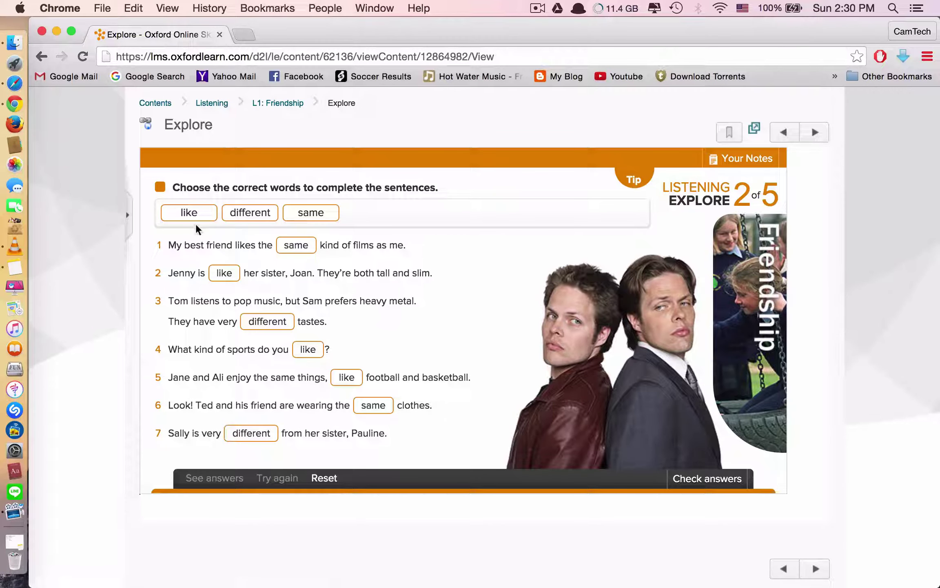
{"action": "left_click_drag", "start_coordinate": [196, 223], "coordinate": [254, 322]}
{"action": "left_click", "coordinate": [306, 283]}
{"action": "left_click_drag", "start_coordinate": [170, 212], "coordinate": [233, 438]}
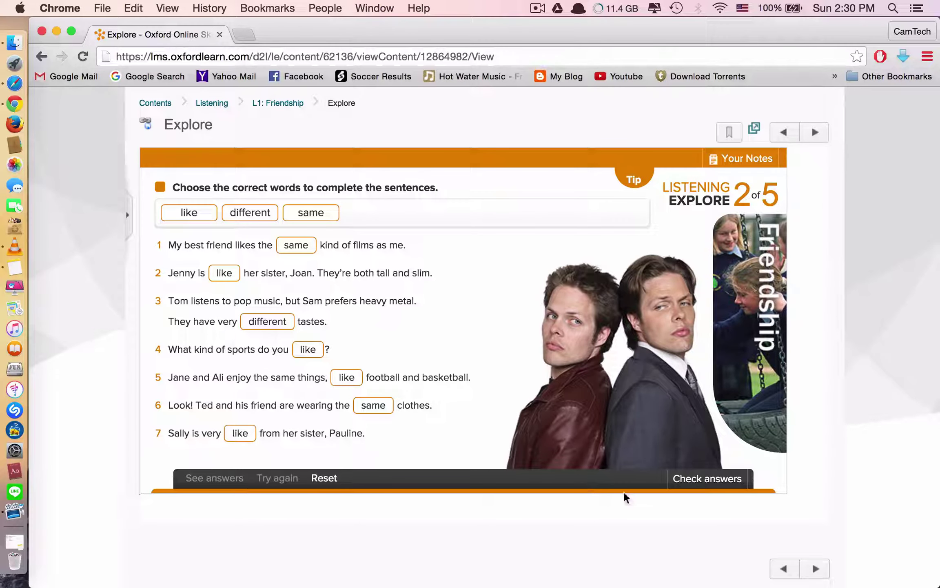
Check the Explore answers, dismiss the score, and reveal the correct answer for sentence 7
{"action": "left_click", "coordinate": [707, 478]}
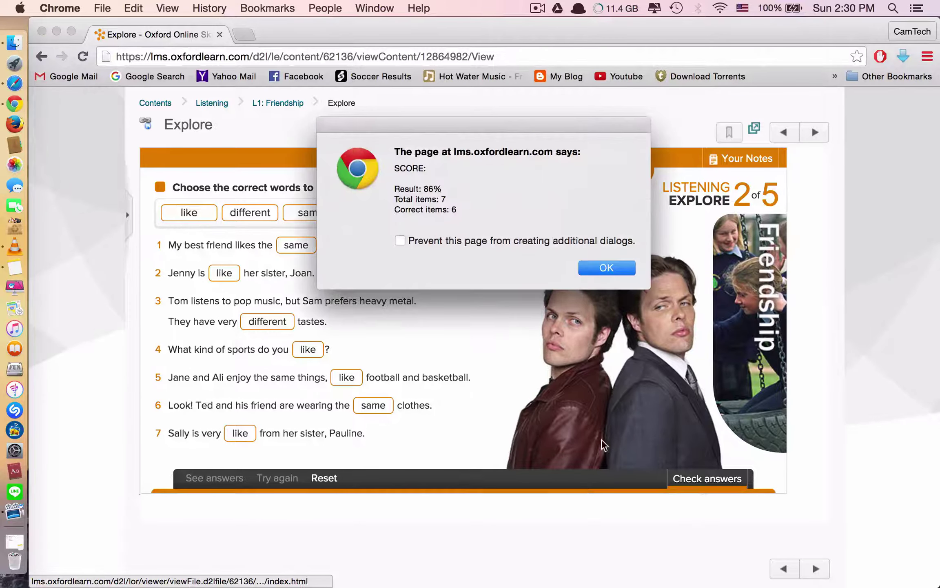
{"action": "left_click", "coordinate": [606, 267]}
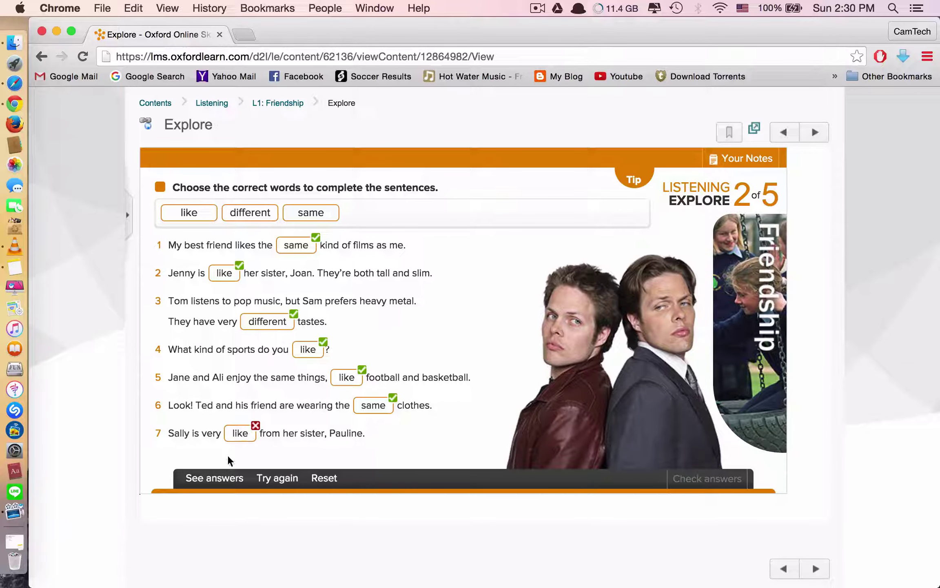
{"action": "left_click", "coordinate": [226, 481]}
{"action": "mouse_move", "coordinate": [275, 431]}
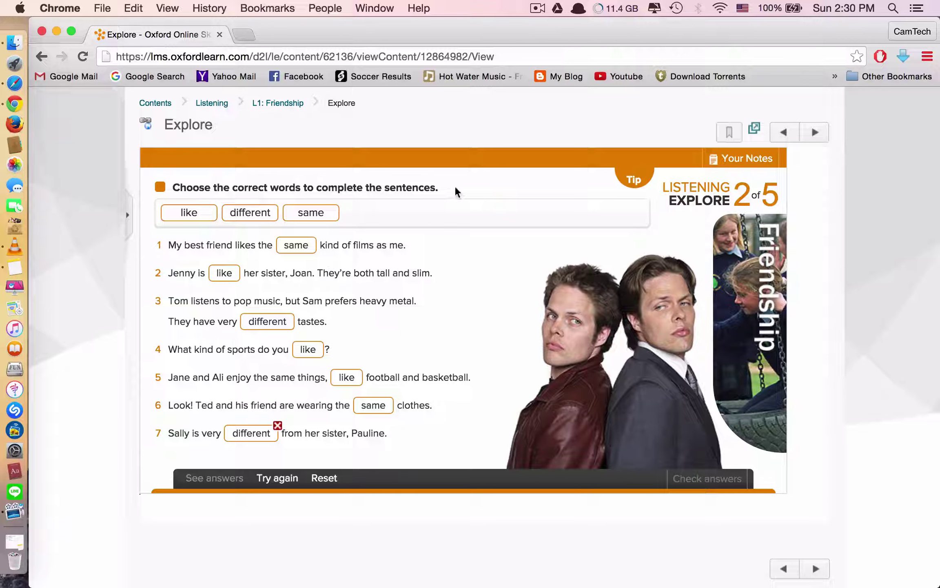
Go to the Task 1 listening activity and look over its page
{"action": "left_click", "coordinate": [815, 143]}
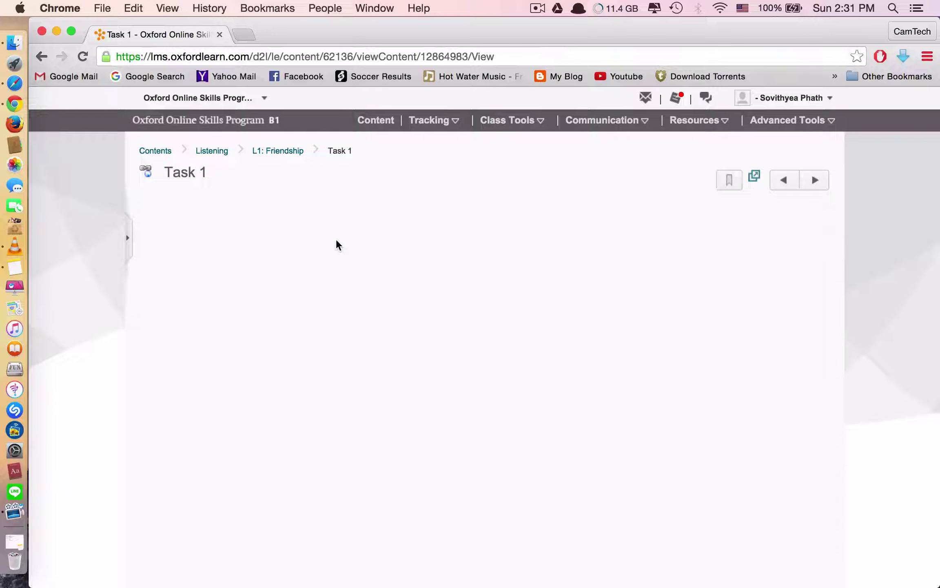
{"action": "scroll", "coordinate": [607, 376], "scroll_direction": "down", "scroll_amount": 10}
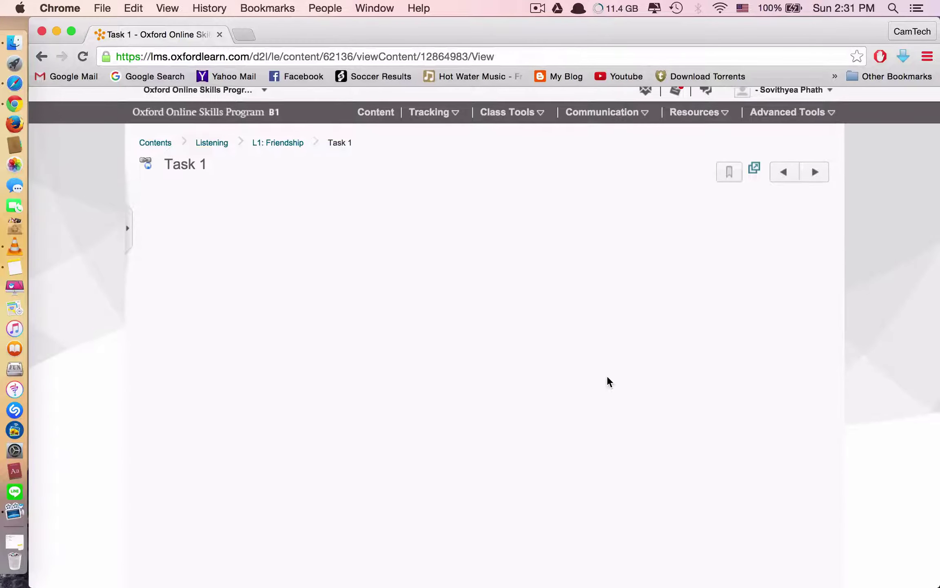
{"action": "scroll", "coordinate": [607, 377], "scroll_direction": "up", "scroll_amount": 10}
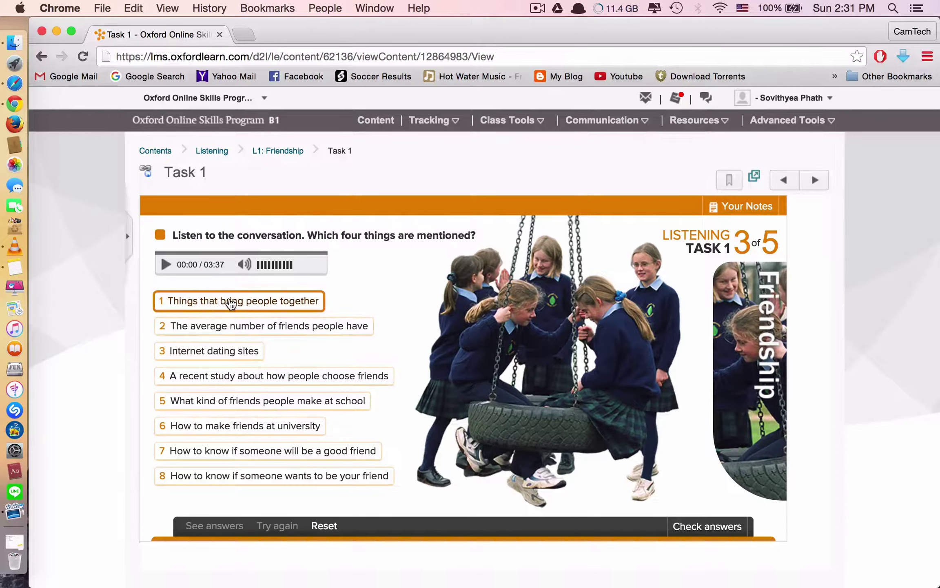
Choose items 1, 2, 4 and 7 as the four things mentioned in the conversation
{"action": "left_click", "coordinate": [210, 305]}
{"action": "left_click", "coordinate": [208, 332]}
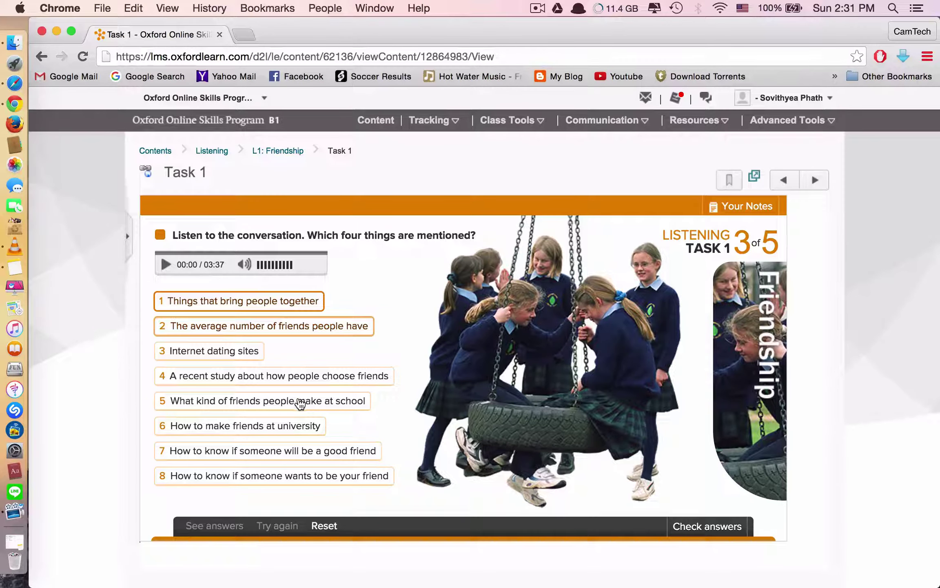
{"action": "left_click", "coordinate": [174, 406]}
{"action": "left_click", "coordinate": [228, 450]}
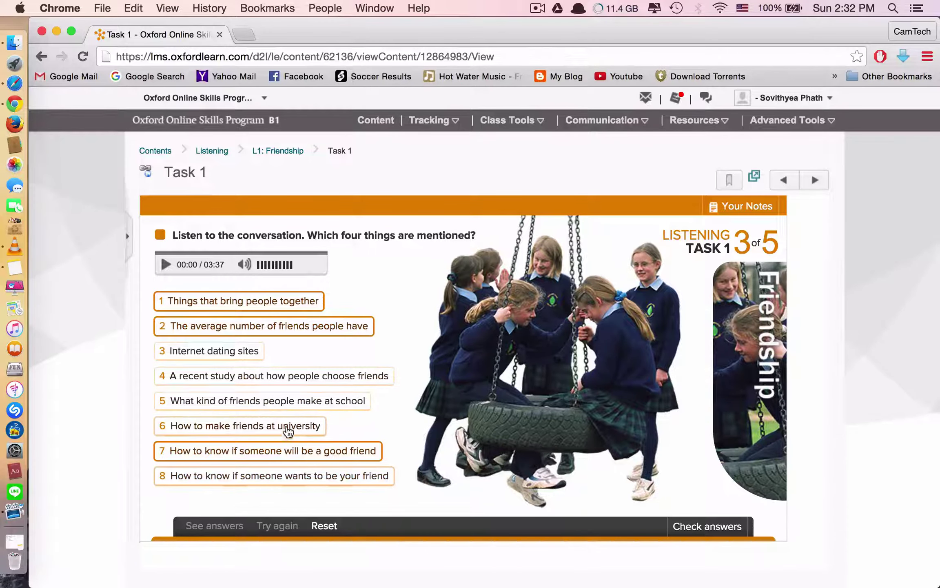
{"action": "left_click", "coordinate": [283, 378]}
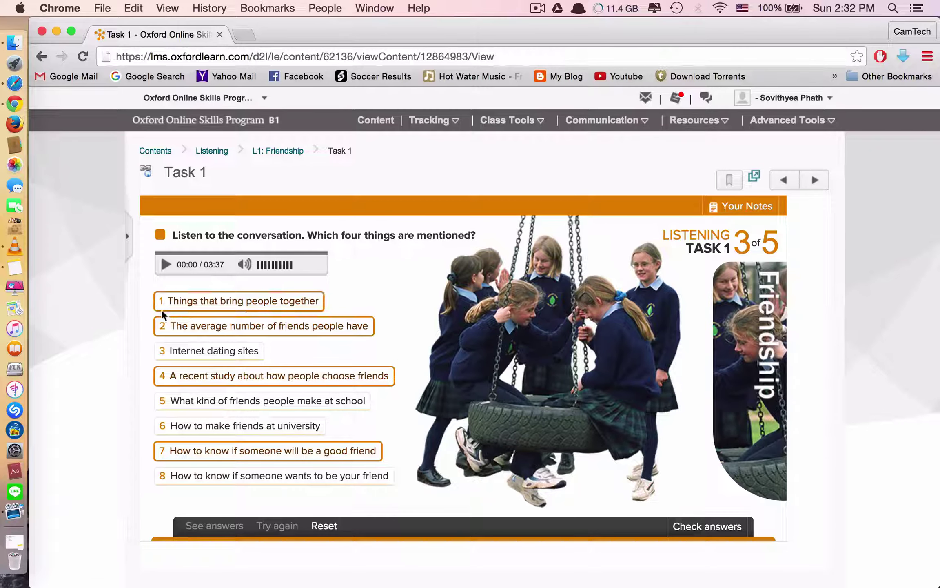
Try to add "Internet dating sites" as a fifth choice, and swap "Things that bring people together" for "How to make friends at university"
{"action": "left_click", "coordinate": [246, 352]}
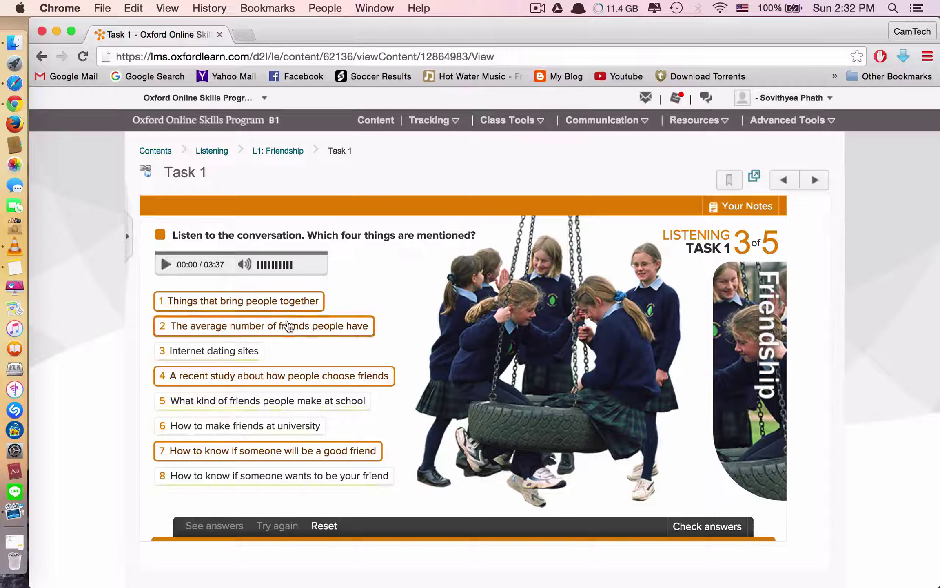
{"action": "left_click", "coordinate": [252, 302]}
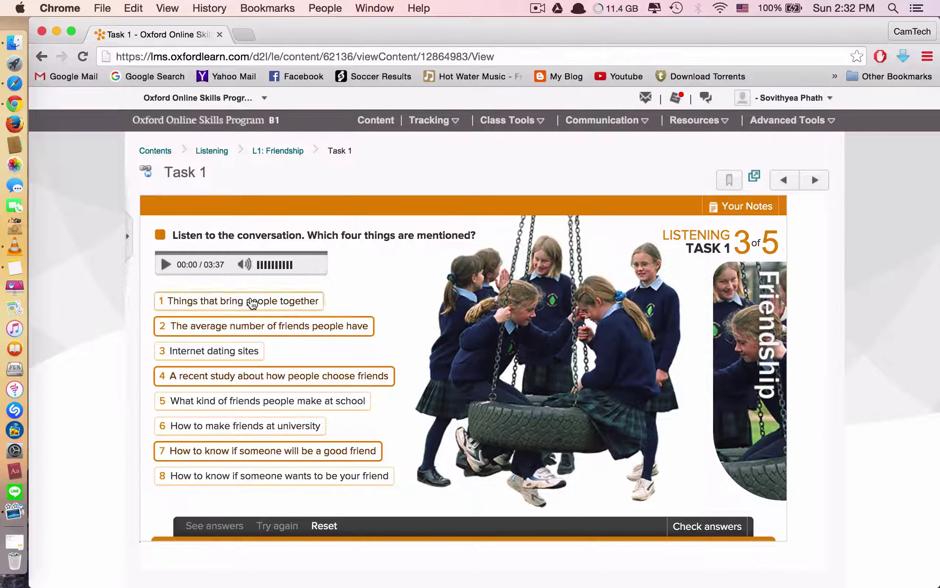
{"action": "left_click", "coordinate": [238, 428]}
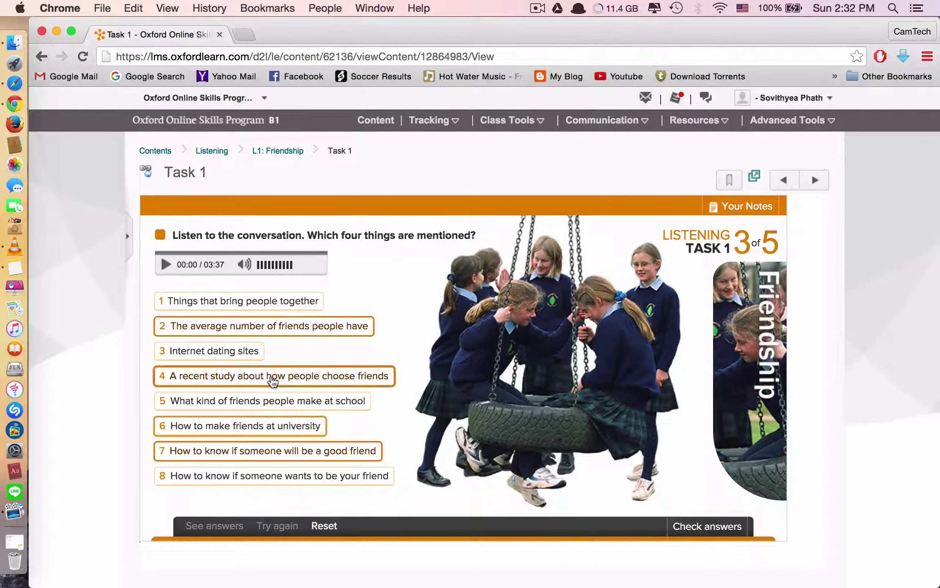
Play the start of the Task 1 conversation recording, stop it, and try out the volume control
{"action": "left_click", "coordinate": [166, 266]}
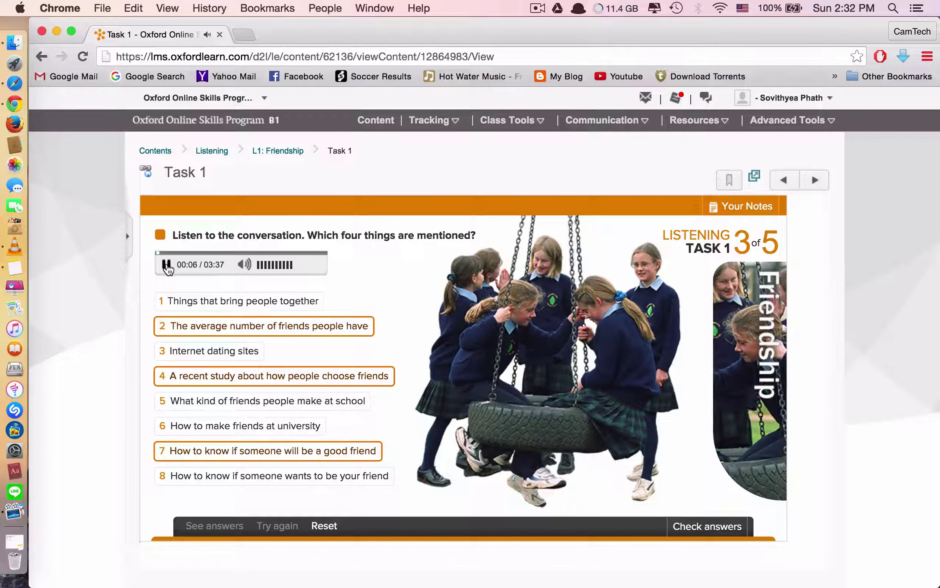
{"action": "left_click", "coordinate": [166, 265]}
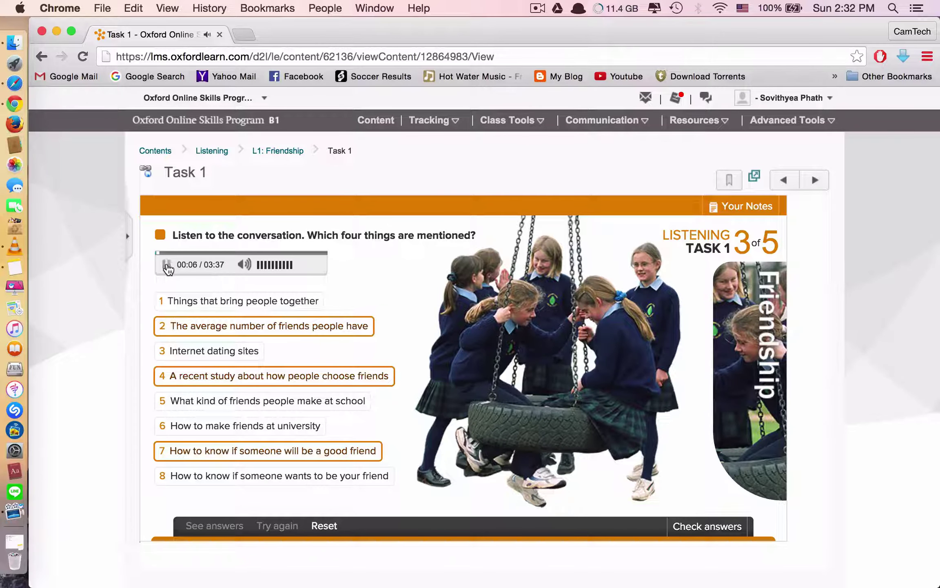
{"action": "left_click", "coordinate": [273, 265]}
{"action": "triple_click", "coordinate": [292, 265]}
{"action": "left_click", "coordinate": [270, 264]}
{"action": "left_click_drag", "start_coordinate": [273, 270], "coordinate": [293, 269]}
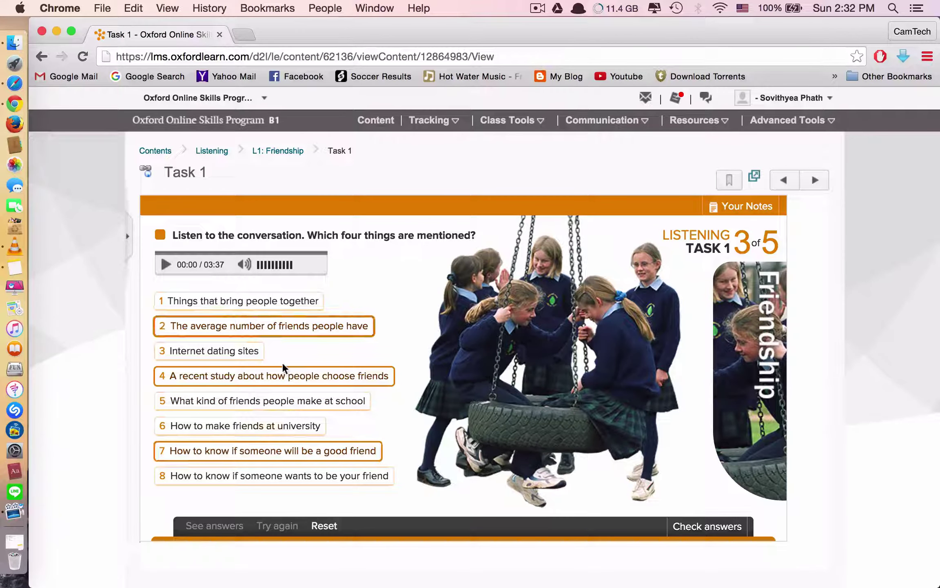
Check the Task 1 answers with items 2, 4 and 7 selected, and dismiss the score
{"action": "left_click", "coordinate": [257, 406]}
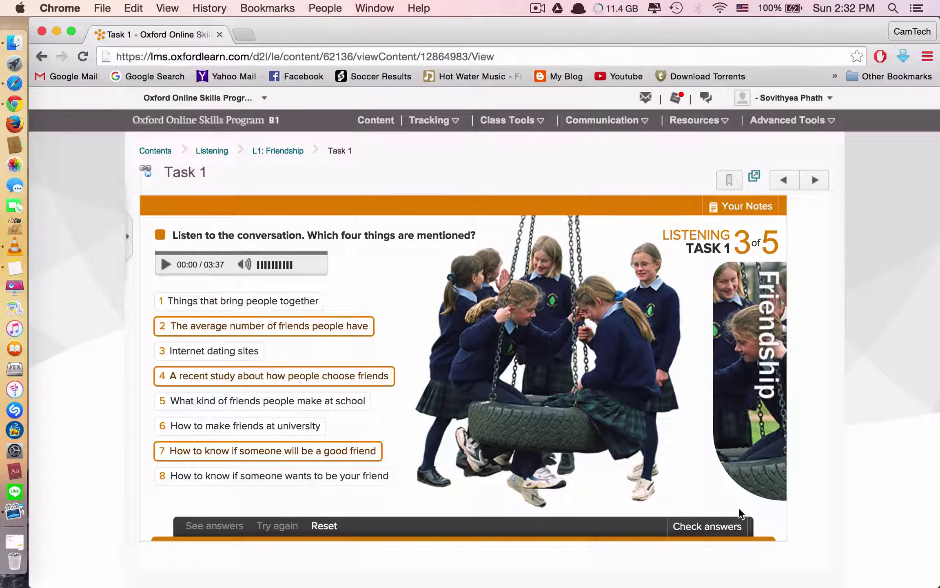
{"action": "left_click", "coordinate": [709, 522]}
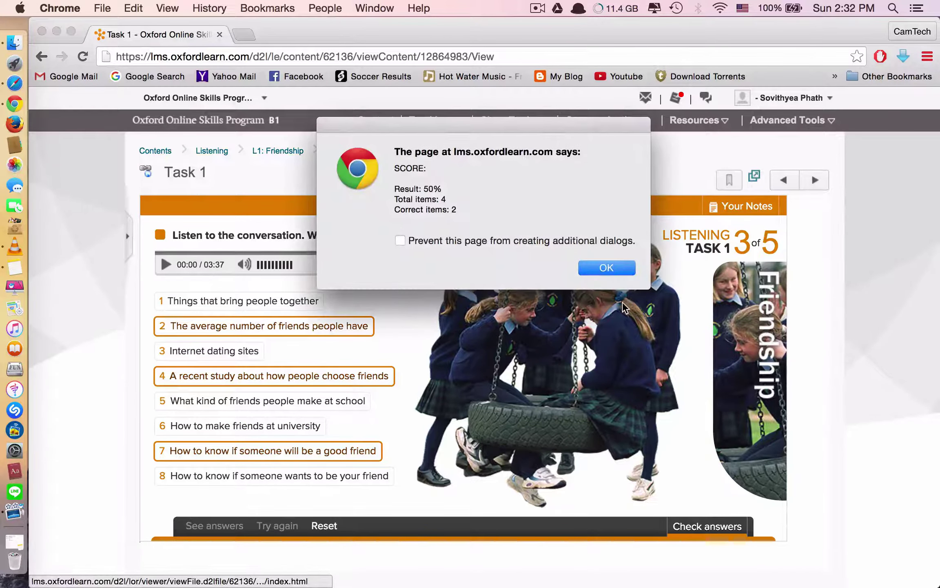
{"action": "left_click", "coordinate": [607, 268]}
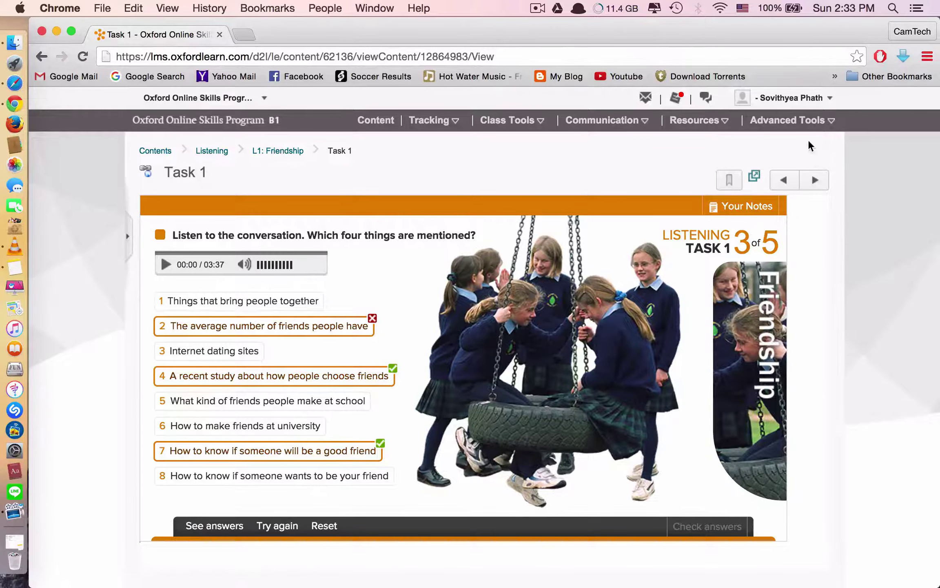
Go to the Task 2 activity and look over its six true-or-false statements
{"action": "left_click", "coordinate": [813, 181]}
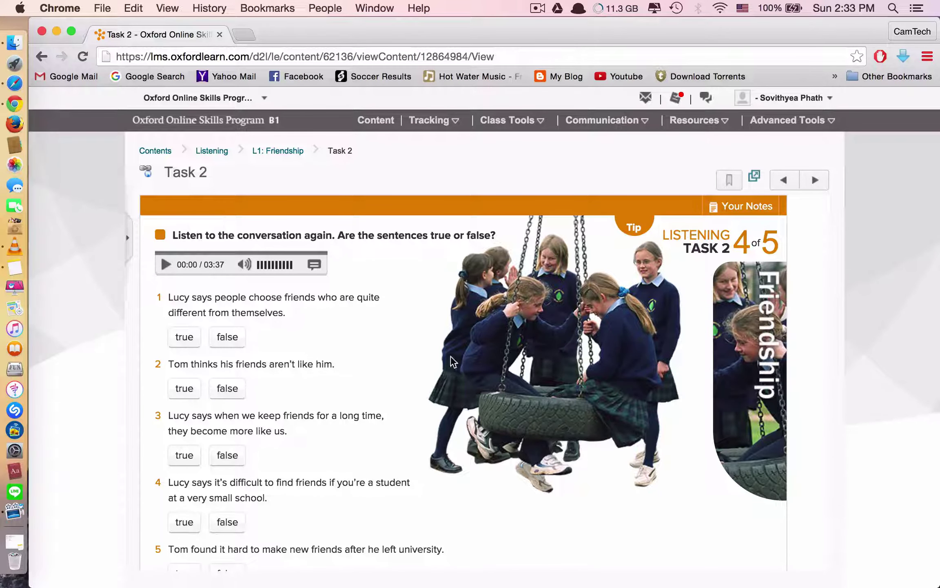
{"action": "scroll", "coordinate": [209, 359], "scroll_direction": "down", "scroll_amount": 1}
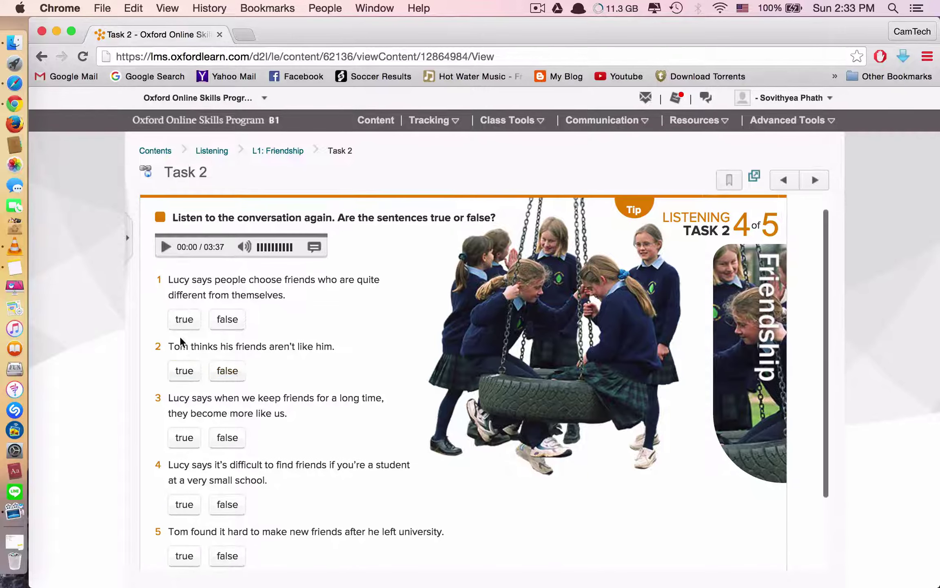
{"action": "scroll", "coordinate": [266, 335], "scroll_direction": "up", "scroll_amount": 1}
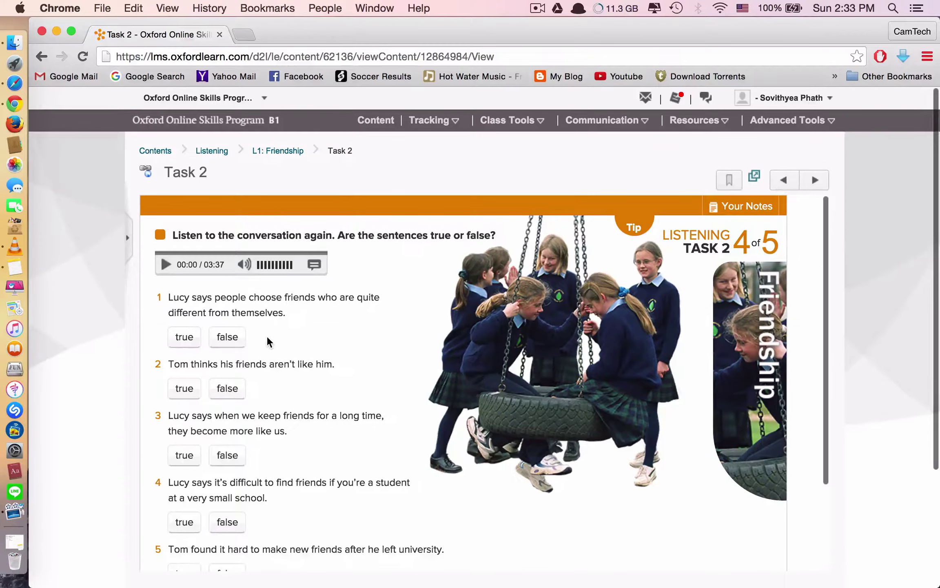
{"action": "scroll", "coordinate": [272, 400], "scroll_direction": "down", "scroll_amount": 4}
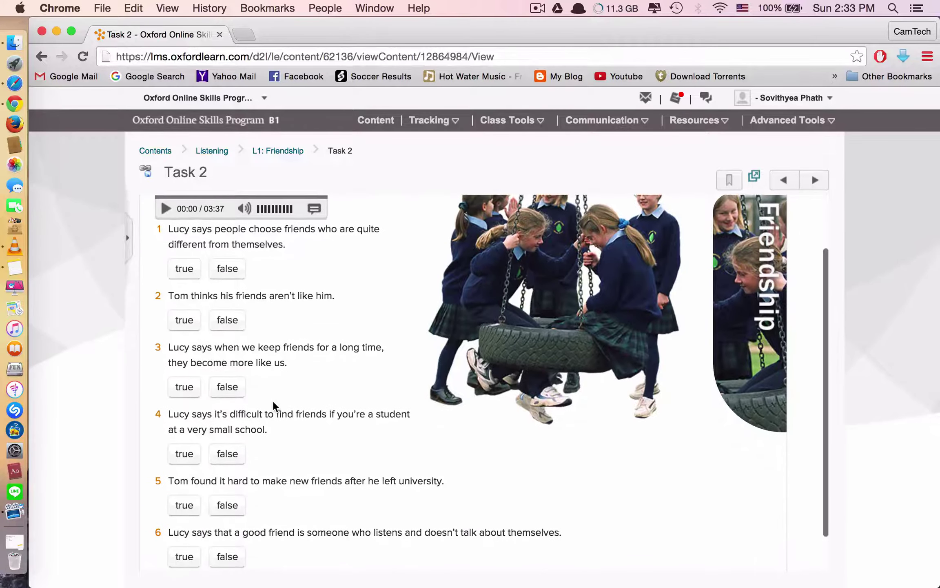
{"action": "scroll", "coordinate": [273, 400], "scroll_direction": "up", "scroll_amount": 4}
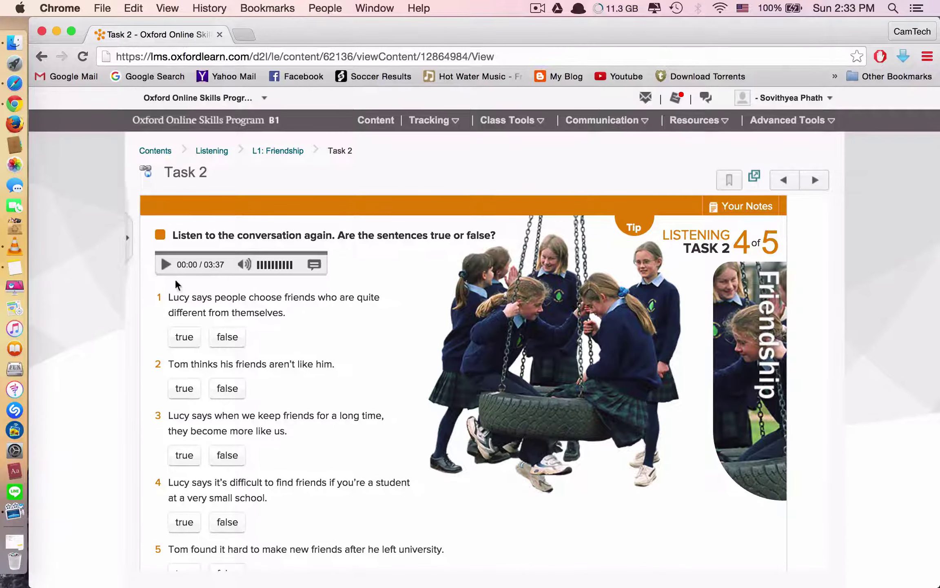
{"action": "left_click", "coordinate": [229, 456]}
{"action": "scroll", "coordinate": [230, 457], "scroll_direction": "down", "scroll_amount": 7}
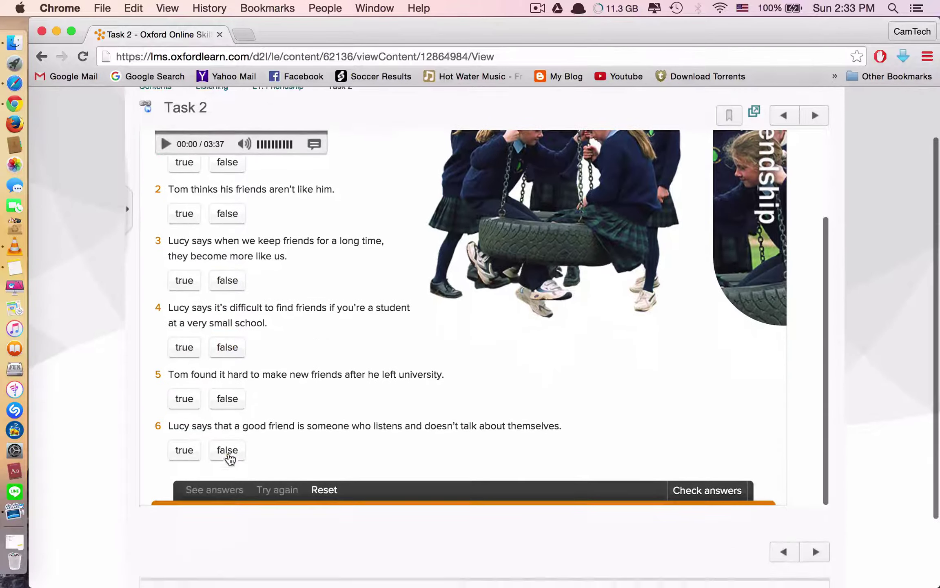
{"action": "scroll", "coordinate": [230, 458], "scroll_direction": "up", "scroll_amount": 7}
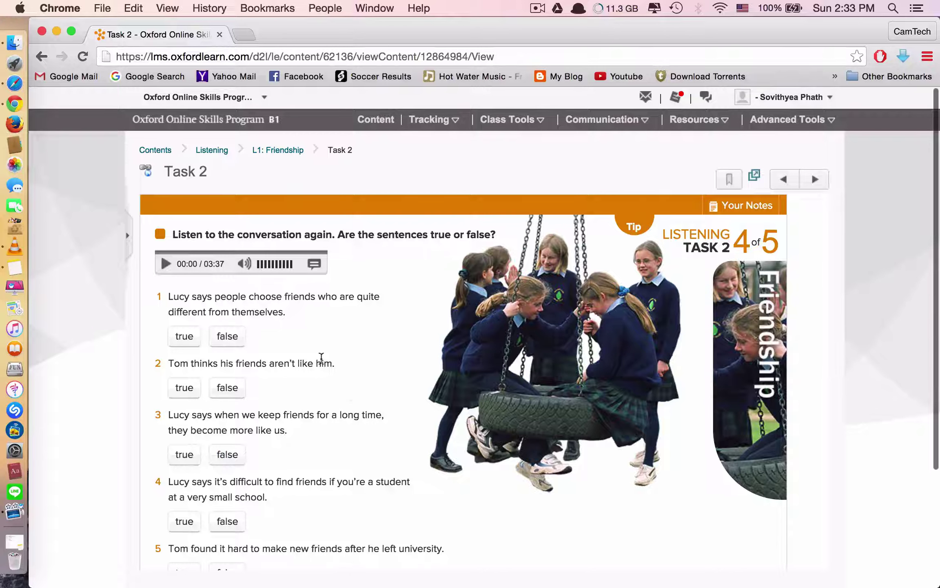
Open the conversation transcript and play the recording alongside it, and close the transcript and stop the playback
{"action": "left_click", "coordinate": [314, 265]}
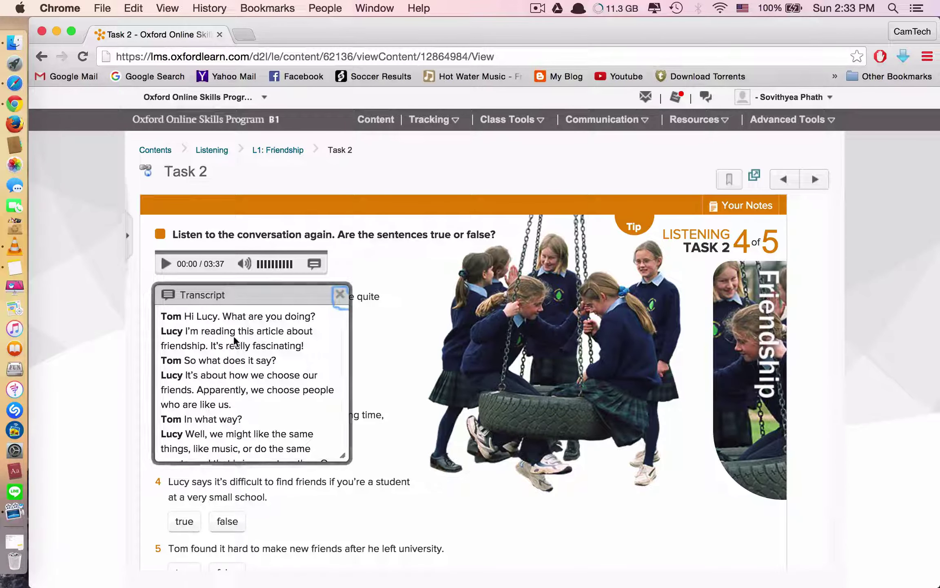
{"action": "left_click", "coordinate": [167, 265]}
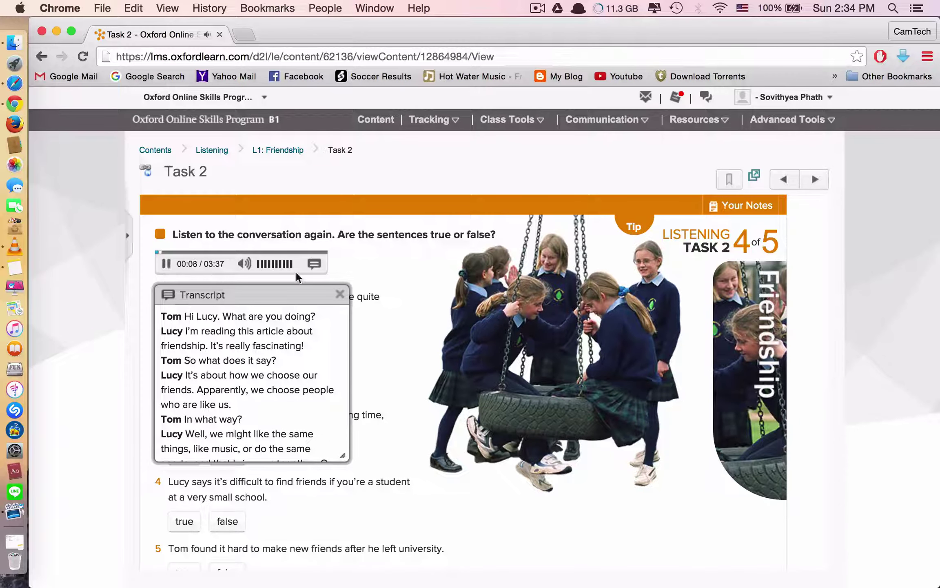
{"action": "left_click", "coordinate": [339, 294]}
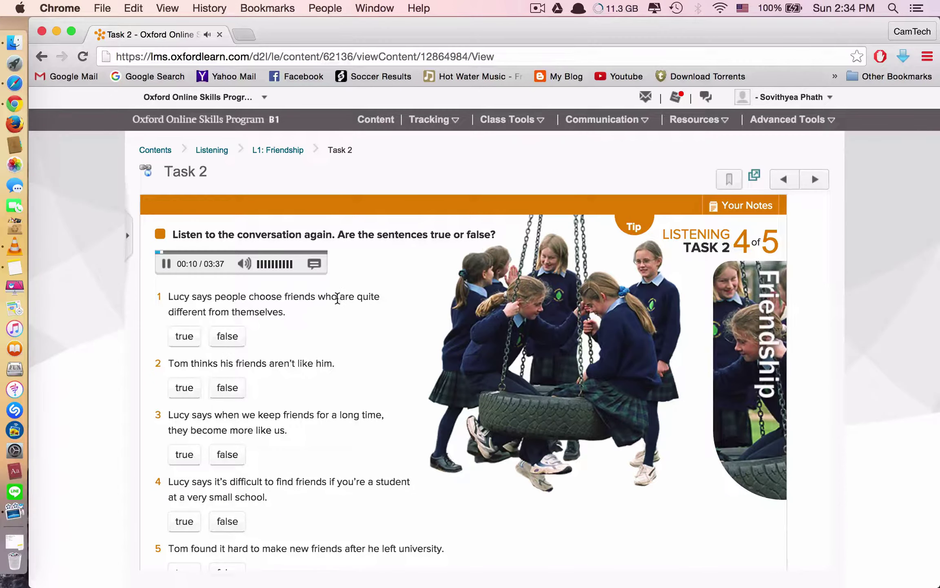
{"action": "left_click", "coordinate": [169, 267]}
Answer the Task 2 statements, marking 1, 2, 4 and 5 as false and 3 and 6 as true
{"action": "scroll", "coordinate": [324, 332], "scroll_direction": "down", "scroll_amount": 5}
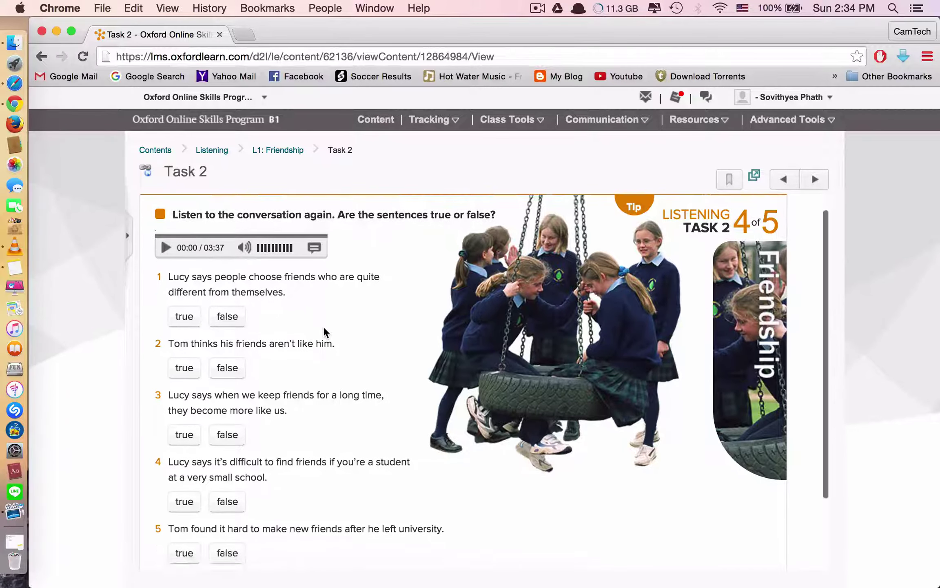
{"action": "scroll", "coordinate": [323, 328], "scroll_direction": "up", "scroll_amount": 2}
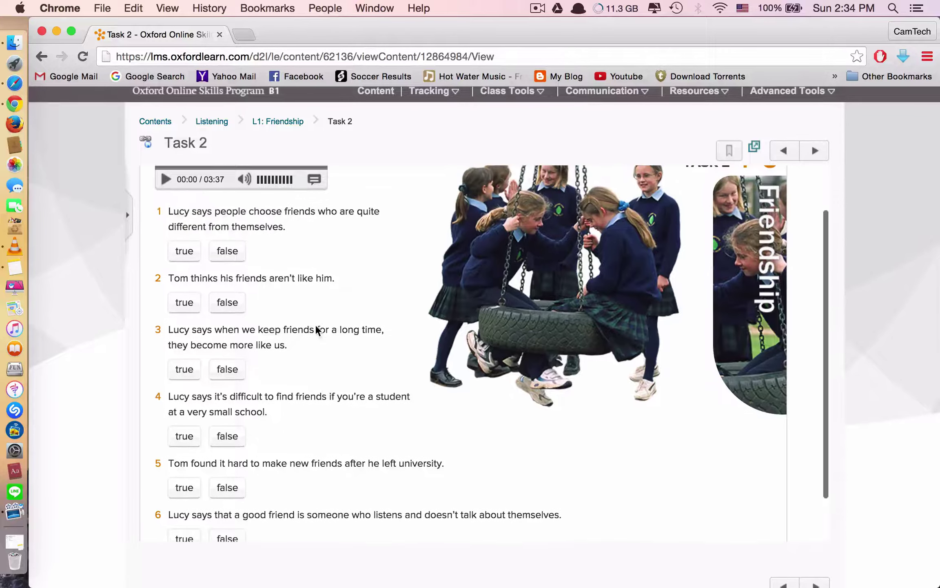
{"action": "left_click", "coordinate": [225, 301]}
{"action": "left_click", "coordinate": [237, 250]}
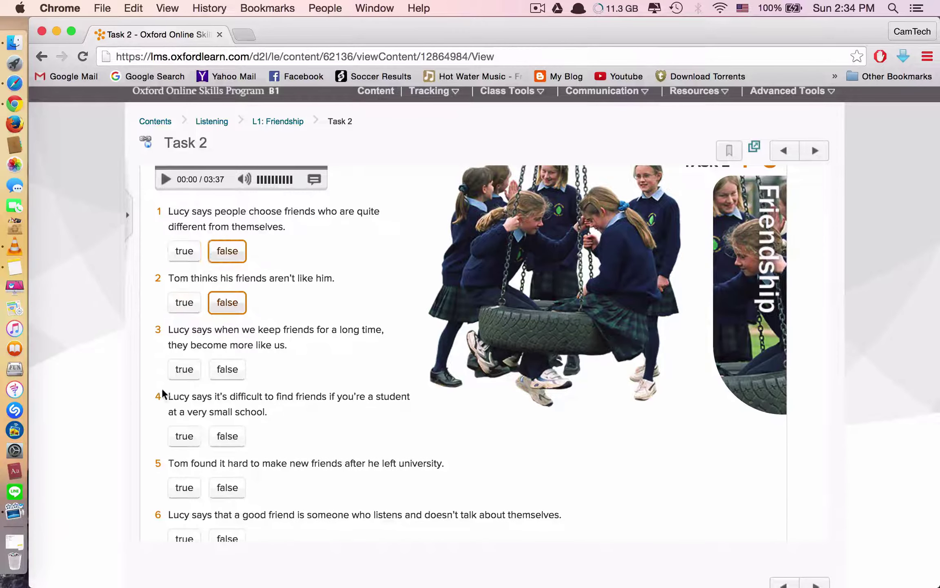
{"action": "left_click", "coordinate": [184, 369]}
{"action": "left_click", "coordinate": [225, 434]}
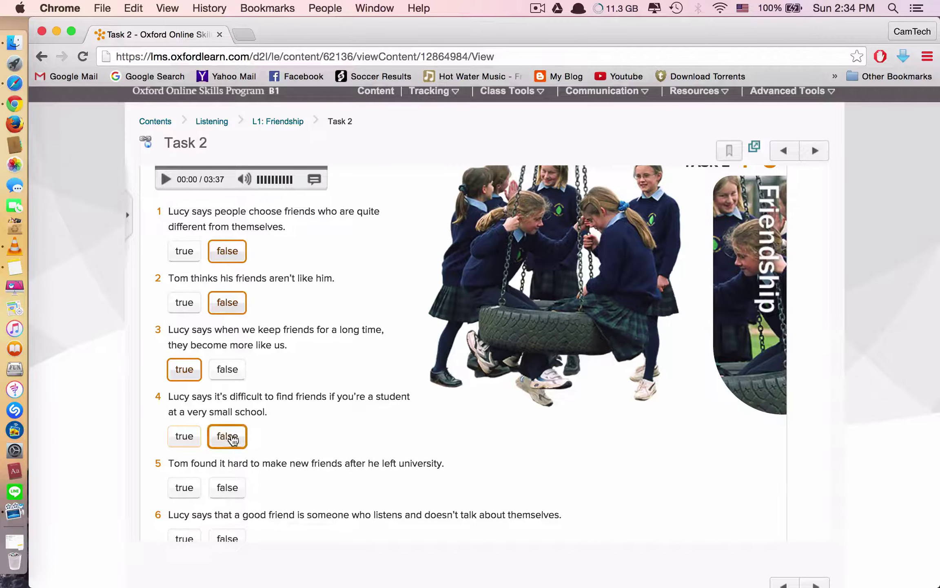
{"action": "scroll", "coordinate": [230, 432], "scroll_direction": "down", "scroll_amount": 1}
{"action": "left_click", "coordinate": [227, 451]}
{"action": "left_click", "coordinate": [184, 503]}
Check the Task 2 answers, dismiss the score, and try to change statement 6 to false
{"action": "scroll", "coordinate": [327, 469], "scroll_direction": "down", "scroll_amount": 4}
{"action": "left_click", "coordinate": [692, 404]}
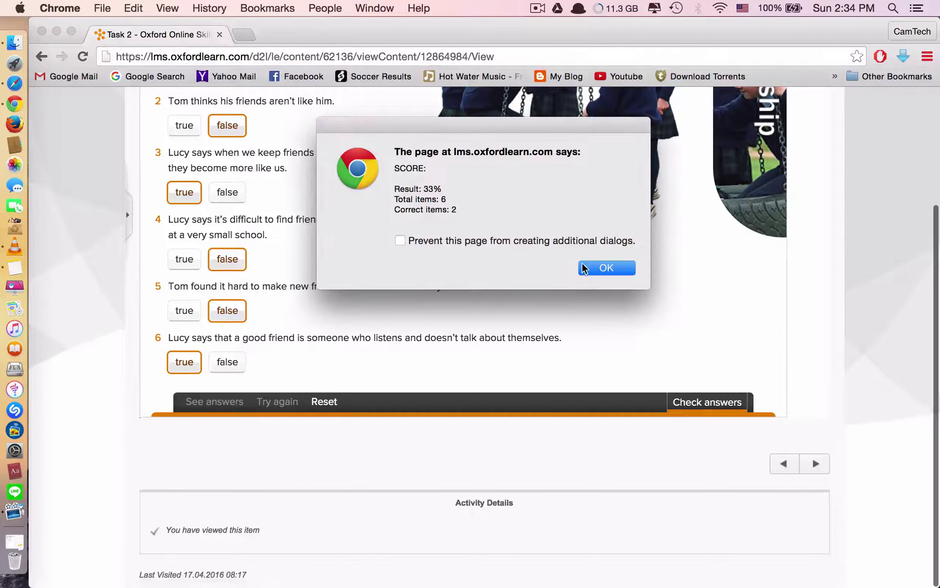
{"action": "left_click", "coordinate": [599, 266]}
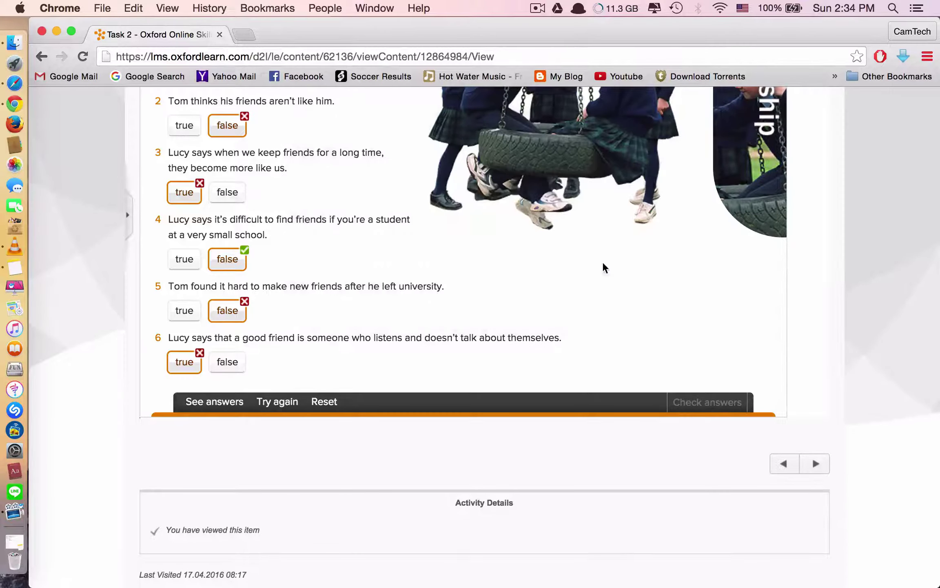
{"action": "scroll", "coordinate": [446, 291], "scroll_direction": "up", "scroll_amount": 1}
{"action": "scroll", "coordinate": [446, 291], "scroll_direction": "down", "scroll_amount": 1}
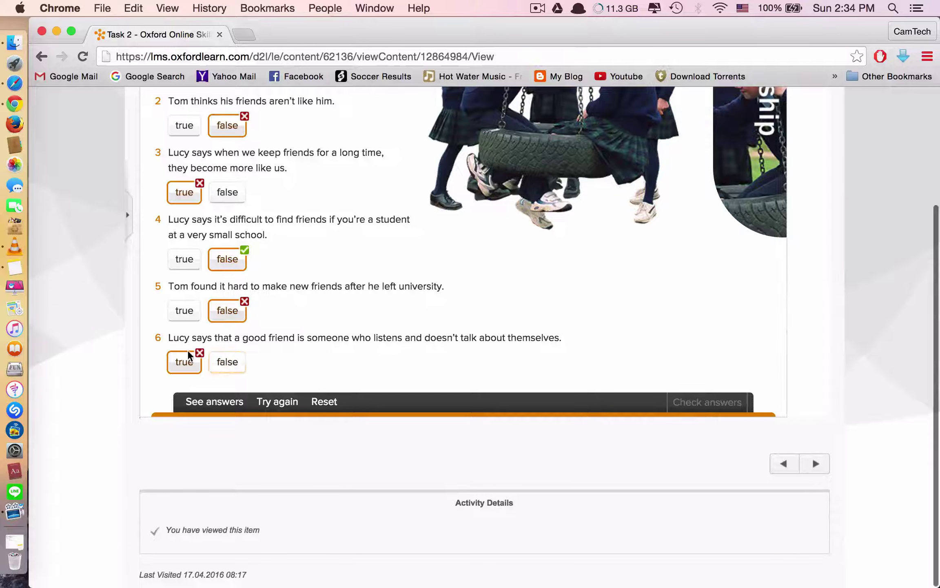
{"action": "left_click", "coordinate": [234, 361]}
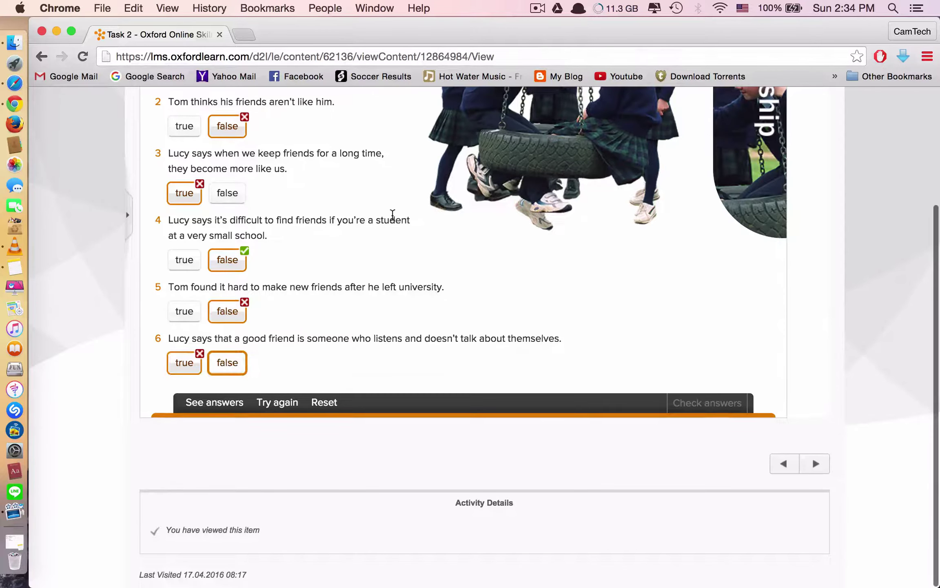
Review the marked Task 2 answers, and open and close the activity list of the L1: Friendship unit
{"action": "scroll", "coordinate": [391, 213], "scroll_direction": "up", "scroll_amount": 5}
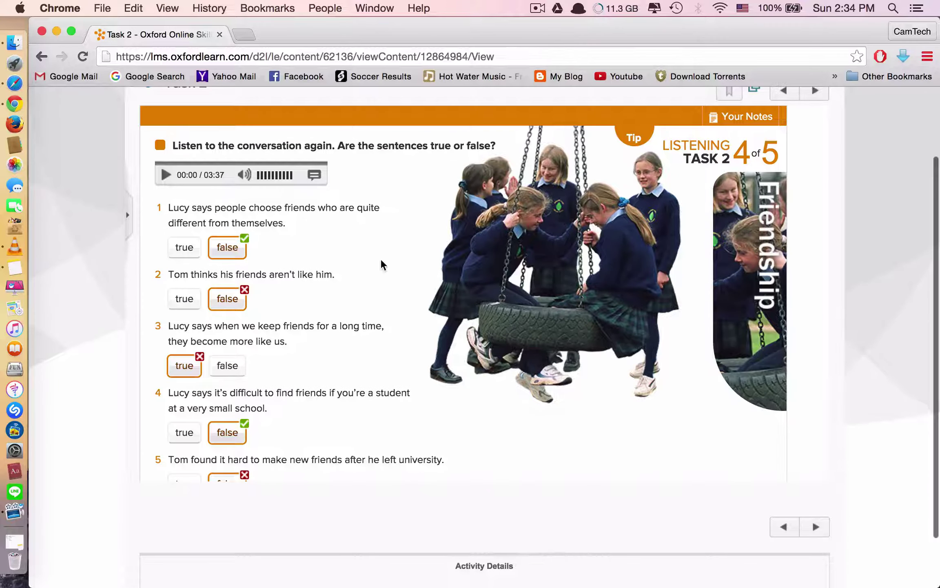
{"action": "scroll", "coordinate": [382, 265], "scroll_direction": "up", "scroll_amount": 3}
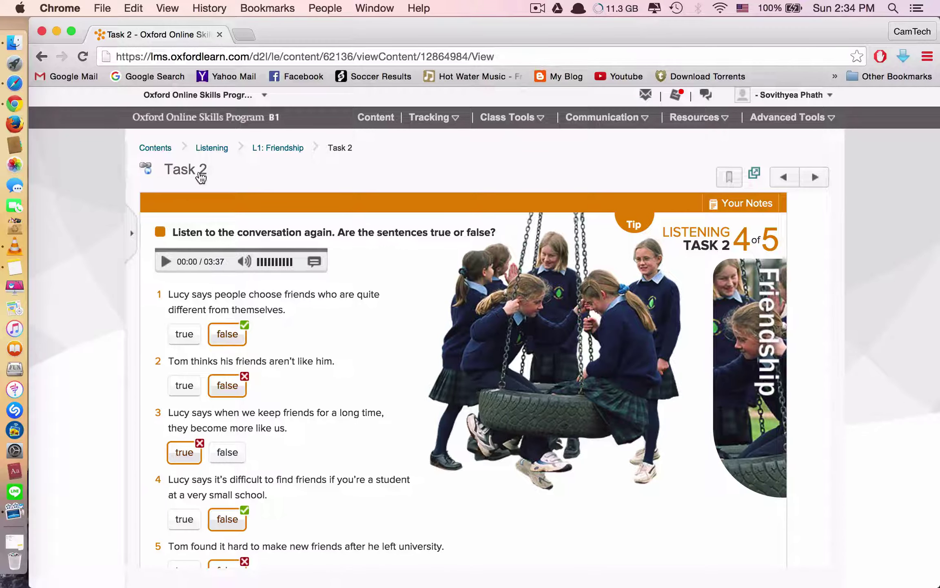
{"action": "left_click", "coordinate": [130, 220]}
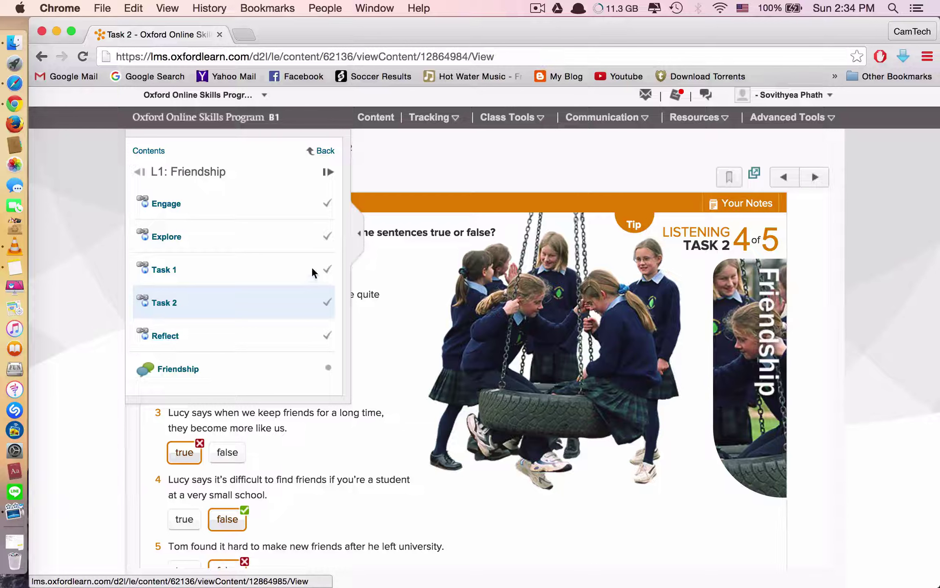
{"action": "left_click", "coordinate": [357, 244]}
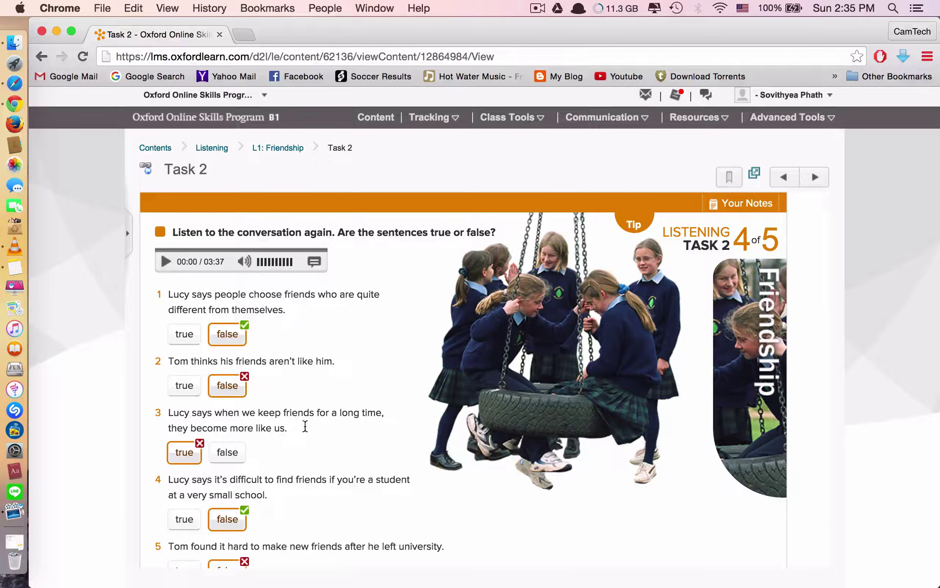
{"action": "scroll", "coordinate": [305, 427], "scroll_direction": "down", "scroll_amount": 5}
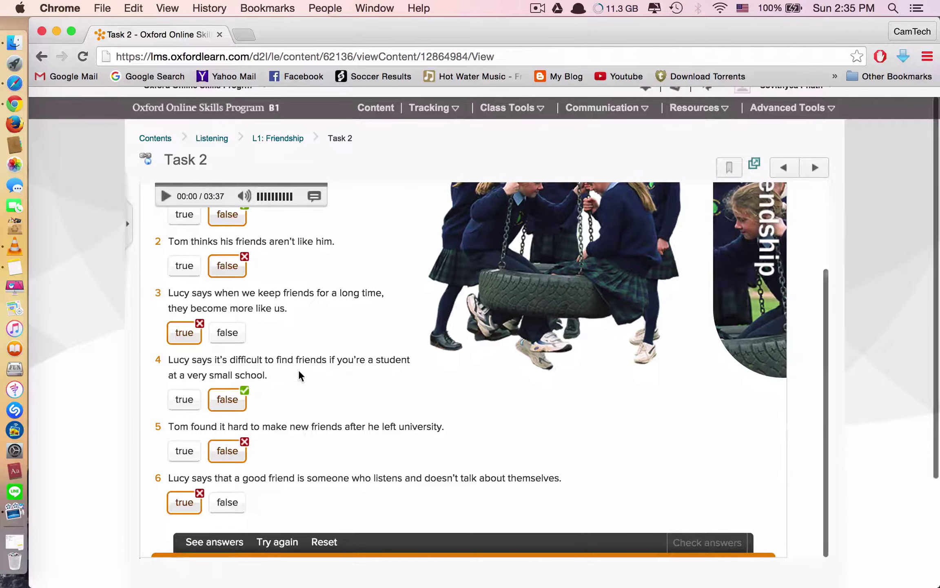
Open the Oxford Learner's Dictionaries from the course resources and look up the word "difficult"
{"action": "left_click", "coordinate": [699, 108]}
{"action": "left_click", "coordinate": [698, 135]}
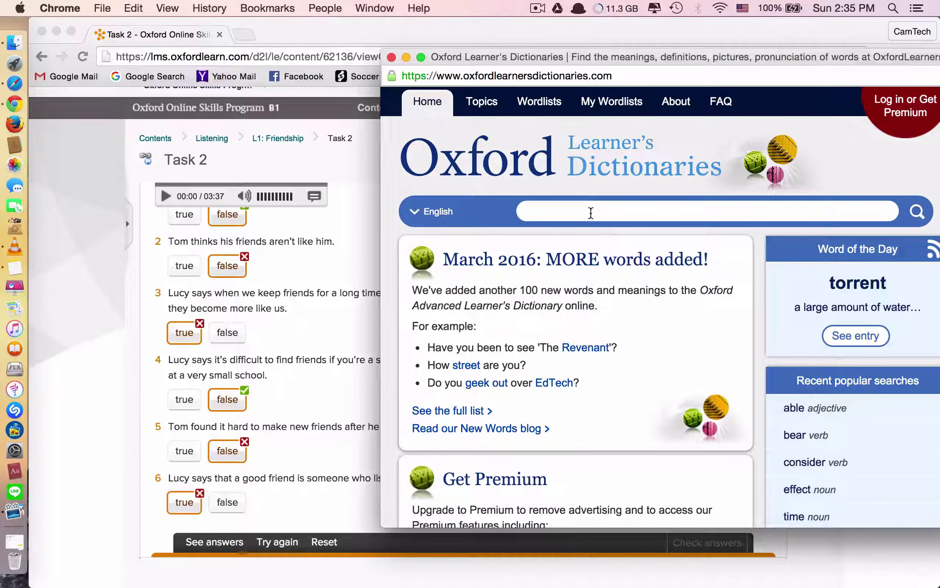
{"action": "type", "text": "difficult"}
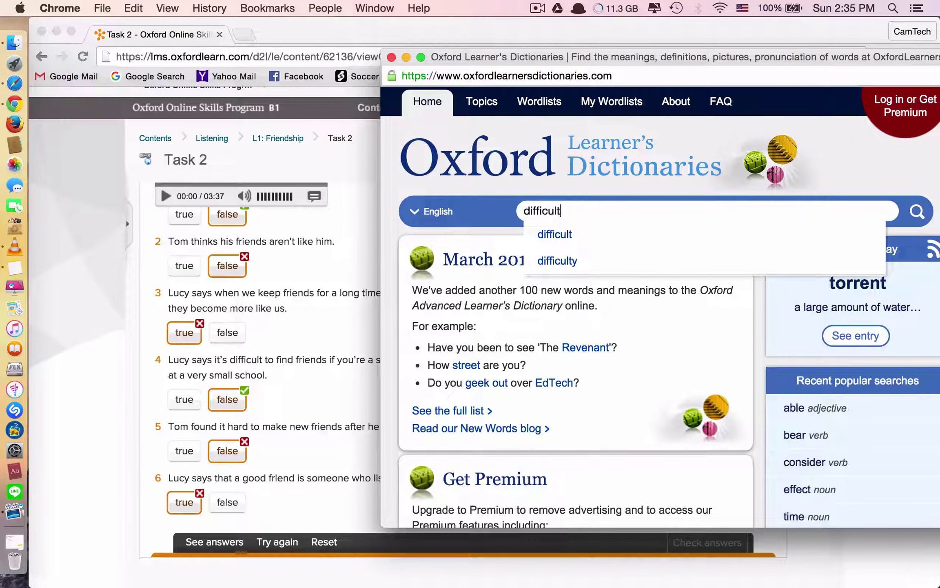
{"action": "key", "text": "Return"}
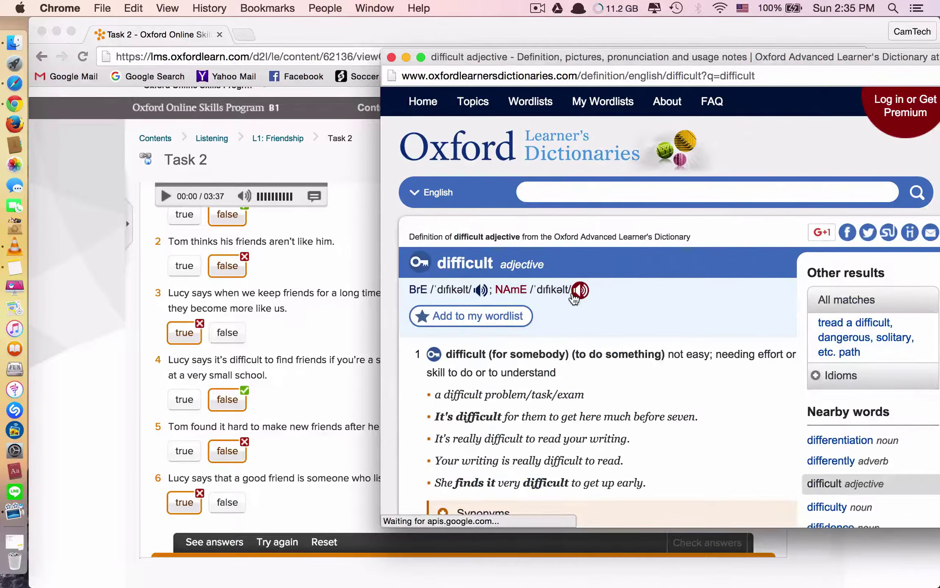
Play the British pronunciation of "difficult", read its first definition and example sentences, and close the dictionary window
{"action": "scroll", "coordinate": [574, 298], "scroll_direction": "down", "scroll_amount": 1}
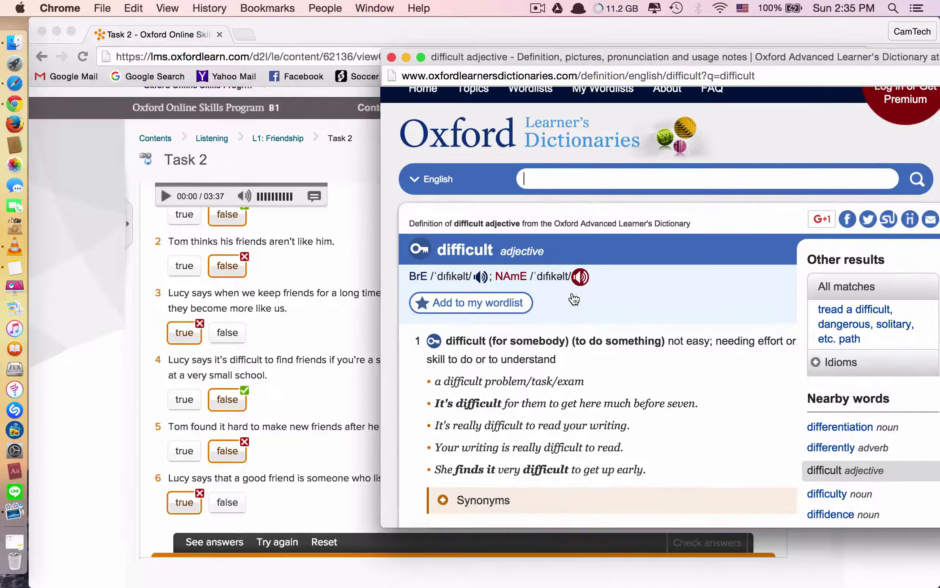
{"action": "left_click", "coordinate": [481, 278]}
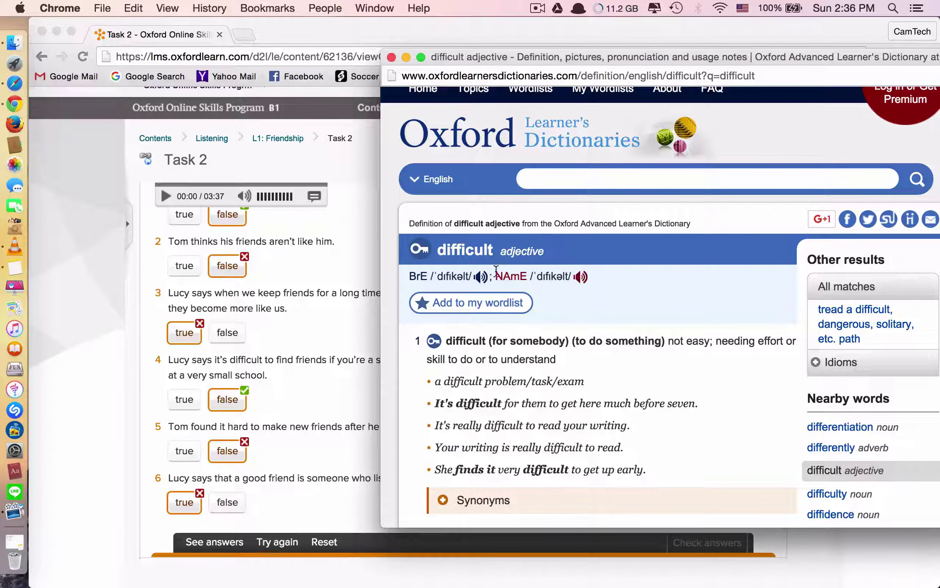
{"action": "scroll", "coordinate": [488, 281], "scroll_direction": "down", "scroll_amount": 3}
{"action": "left_click_drag", "start_coordinate": [668, 269], "coordinate": [710, 270]}
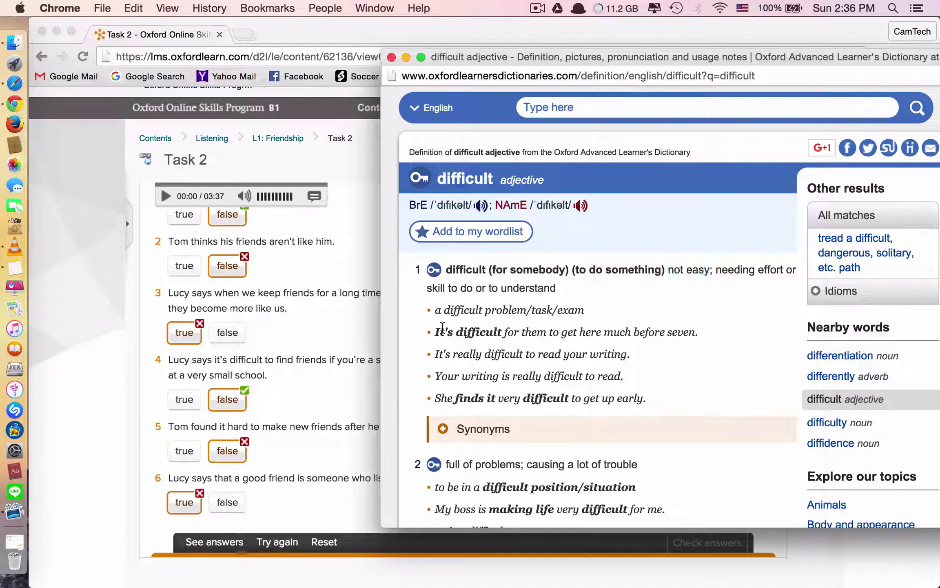
{"action": "left_click_drag", "start_coordinate": [436, 332], "coordinate": [679, 373]}
{"action": "left_click", "coordinate": [679, 373]}
{"action": "key", "text": "super+w"}
Show and dismiss the course's resources list, and go on to the Reflect activity
{"action": "left_click", "coordinate": [718, 123]}
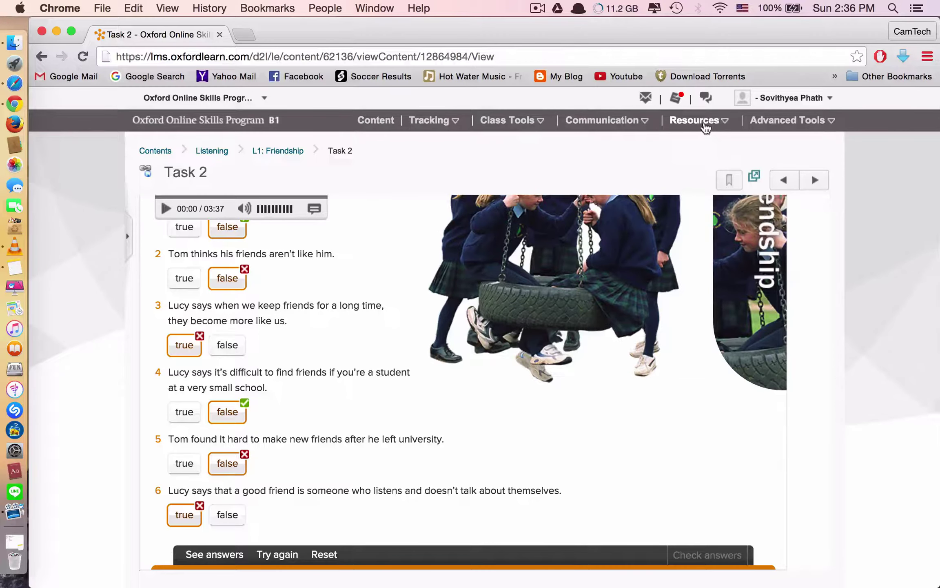
{"action": "left_click", "coordinate": [716, 122]}
{"action": "scroll", "coordinate": [295, 337], "scroll_direction": "up", "scroll_amount": 3}
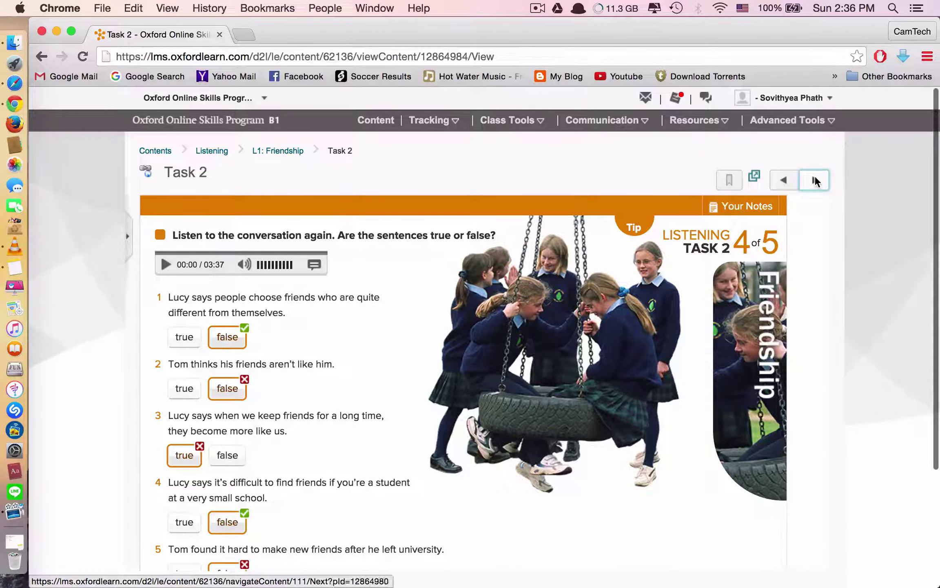
{"action": "left_click", "coordinate": [815, 178]}
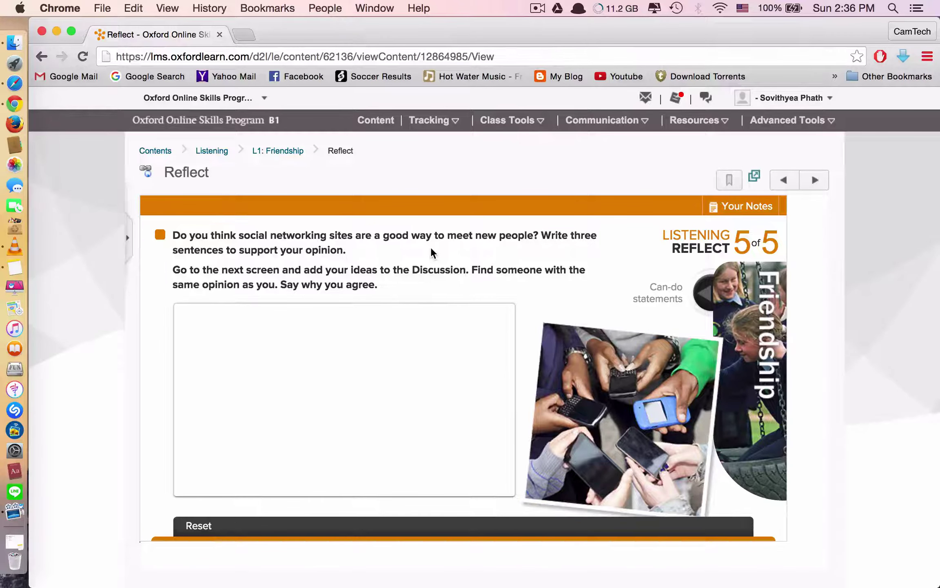
Read the Reflect question on social networking sites and the request for three supporting sentences, highlighting its key phrases
{"action": "scroll", "coordinate": [431, 247], "scroll_direction": "down", "scroll_amount": 1}
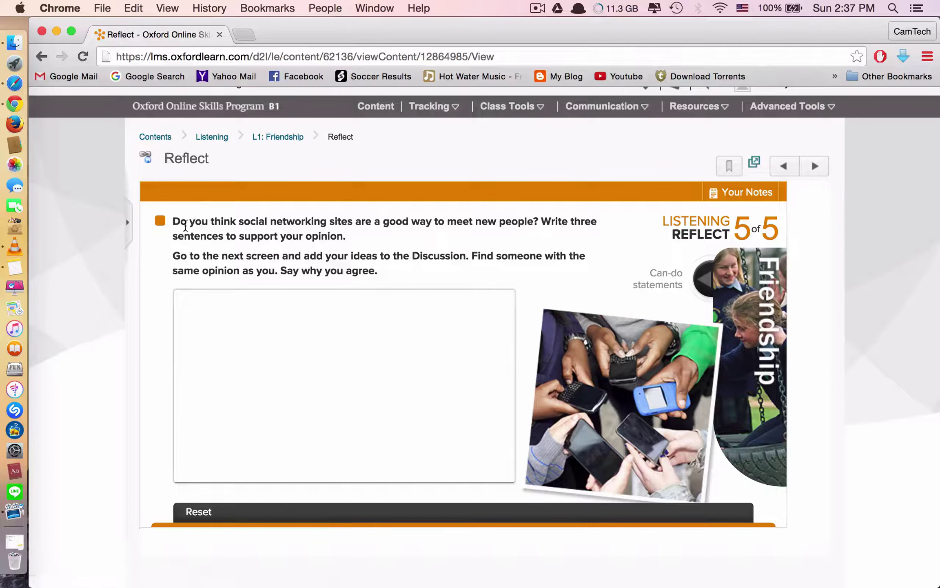
{"action": "left_click_drag", "start_coordinate": [173, 224], "coordinate": [287, 245]}
{"action": "left_click", "coordinate": [198, 219]}
{"action": "double_click", "coordinate": [526, 221]}
{"action": "left_click_drag", "start_coordinate": [467, 220], "coordinate": [410, 220]}
{"action": "left_click", "coordinate": [378, 232]}
{"action": "left_click_drag", "start_coordinate": [269, 236], "coordinate": [358, 236]}
{"action": "left_click", "coordinate": [358, 236]}
Read the instruction to add ideas to the Discussion, highlighting the word "Discussion"
{"action": "left_click_drag", "start_coordinate": [181, 256], "coordinate": [412, 257]}
{"action": "left_click", "coordinate": [470, 259]}
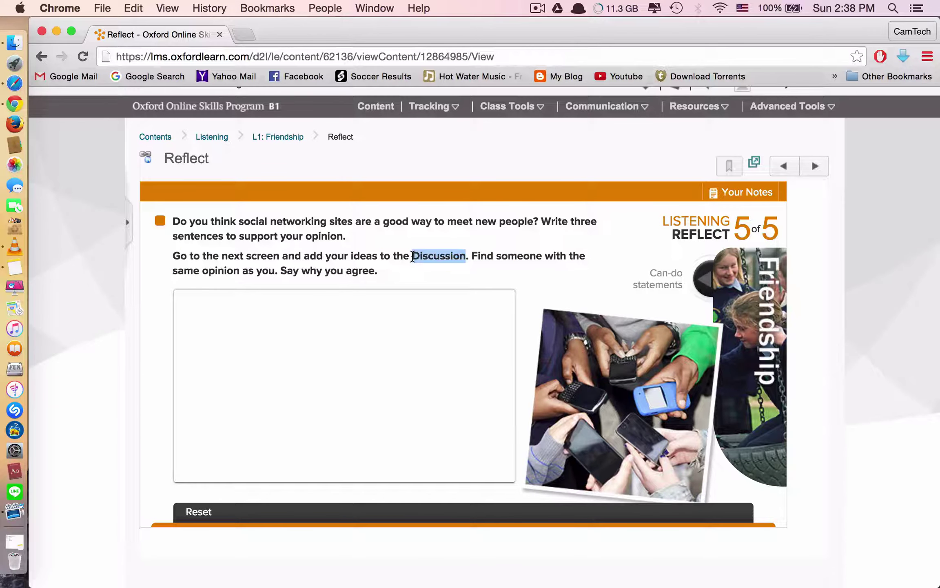
{"action": "left_click", "coordinate": [468, 254]}
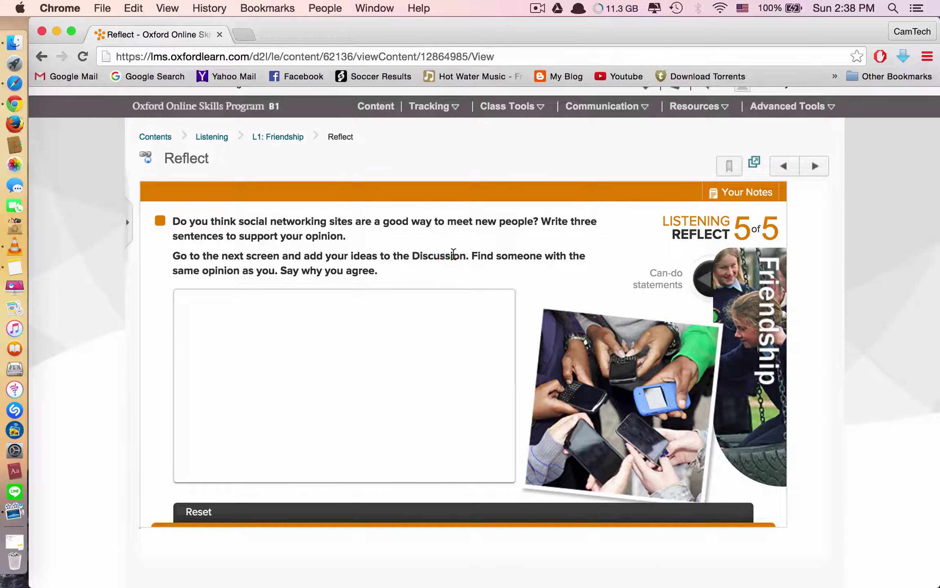
{"action": "left_click_drag", "start_coordinate": [414, 253], "coordinate": [465, 254]}
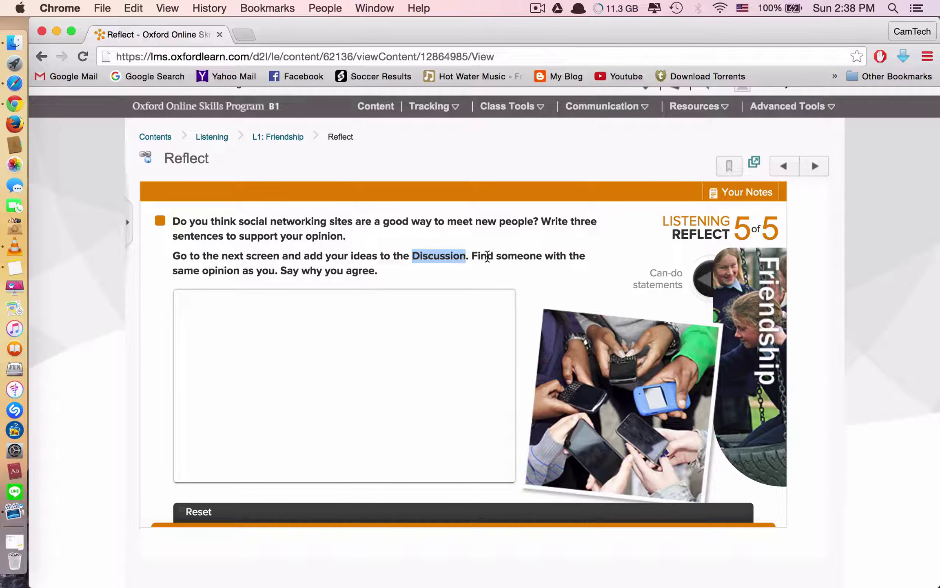
{"action": "left_click", "coordinate": [496, 259]}
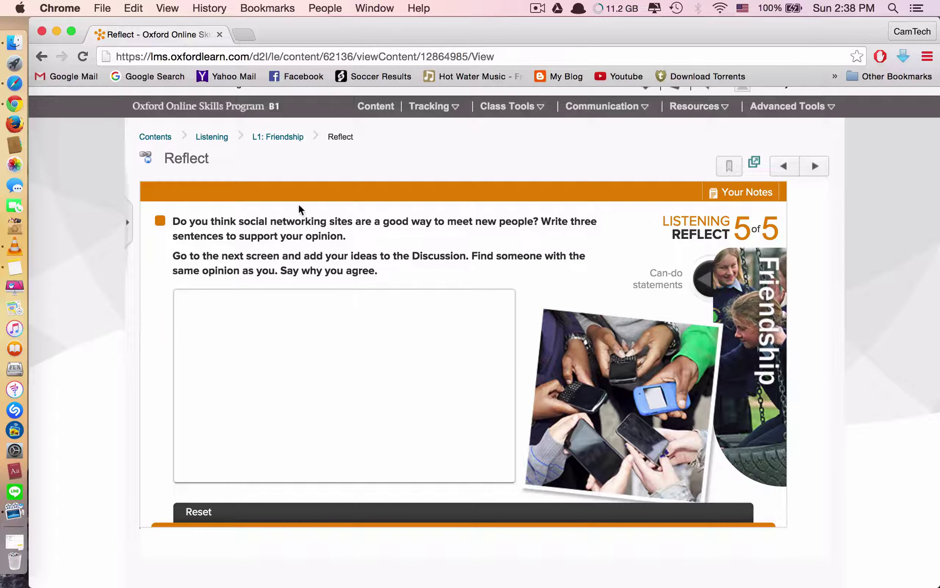
Highlight "meet new people" in the Reflect question, clear the highlight, and look over the rest of the page
{"action": "left_click_drag", "start_coordinate": [352, 223], "coordinate": [472, 225]}
{"action": "left_click_drag", "start_coordinate": [534, 224], "coordinate": [452, 224]}
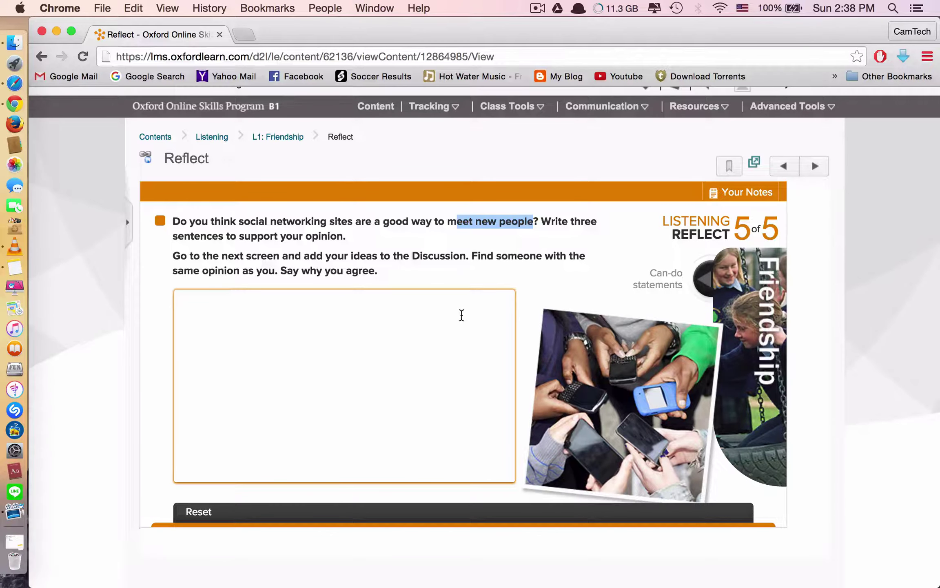
{"action": "scroll", "coordinate": [490, 245], "scroll_direction": "down", "scroll_amount": 4}
{"action": "scroll", "coordinate": [485, 277], "scroll_direction": "up", "scroll_amount": 5}
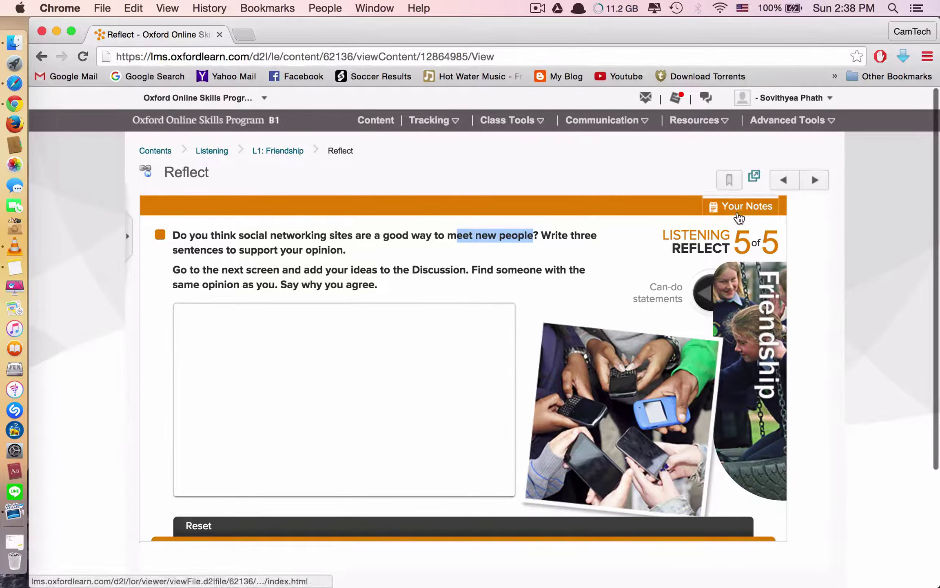
{"action": "left_click", "coordinate": [446, 241]}
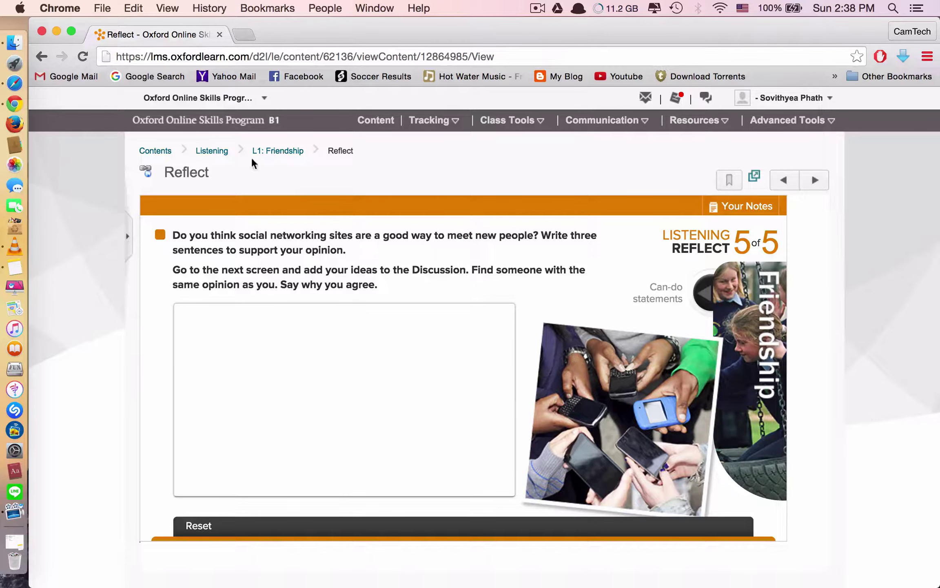
{"action": "scroll", "coordinate": [525, 271], "scroll_direction": "down", "scroll_amount": 2}
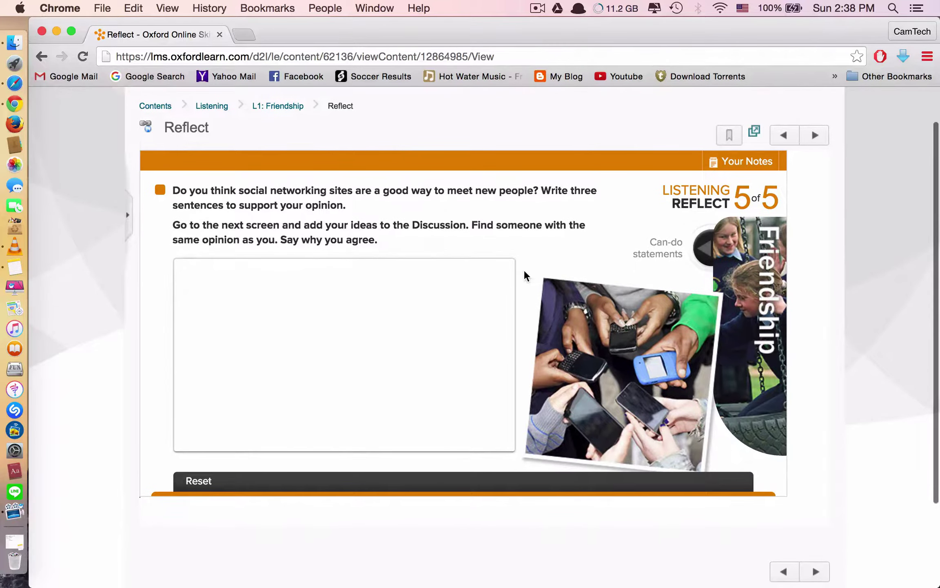
{"action": "scroll", "coordinate": [524, 271], "scroll_direction": "up", "scroll_amount": 2}
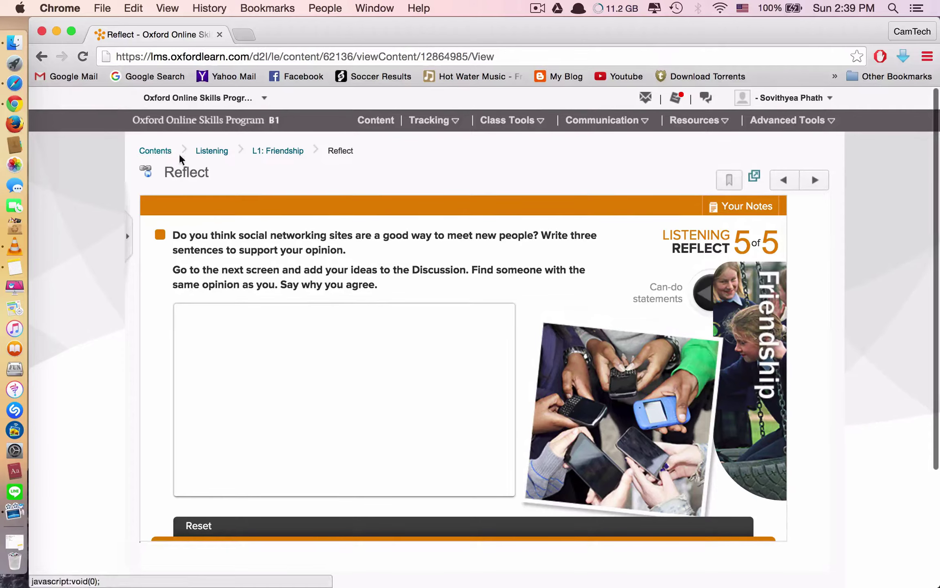
Return to the Listening section's contents and look over its units and completed activities
{"action": "left_click", "coordinate": [223, 152]}
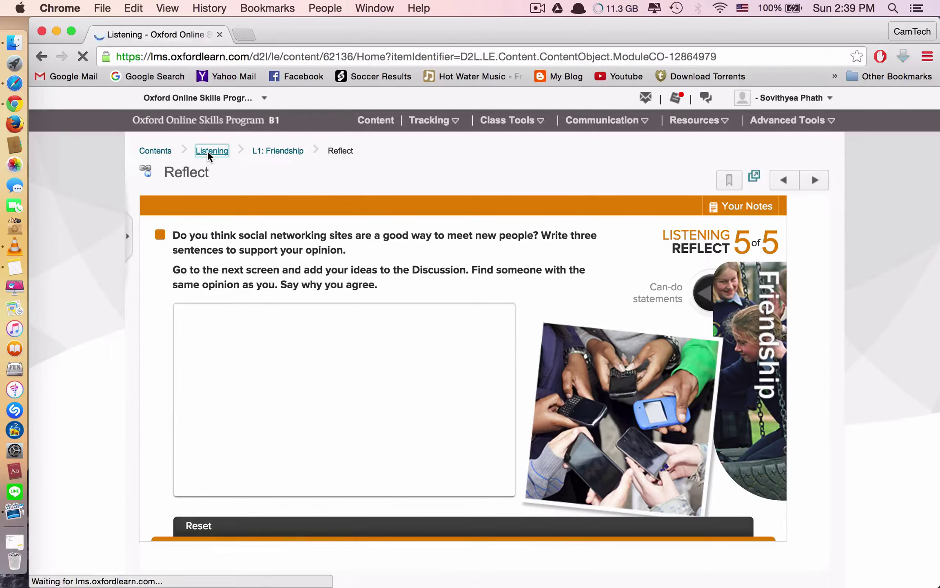
{"action": "scroll", "coordinate": [190, 339], "scroll_direction": "down", "scroll_amount": 1}
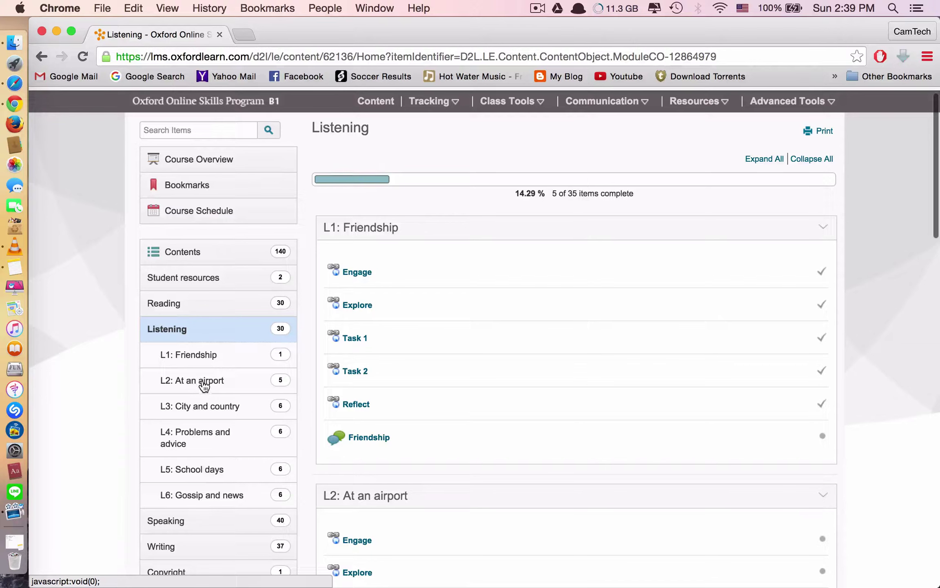
{"action": "scroll", "coordinate": [195, 420], "scroll_direction": "up", "scroll_amount": 1}
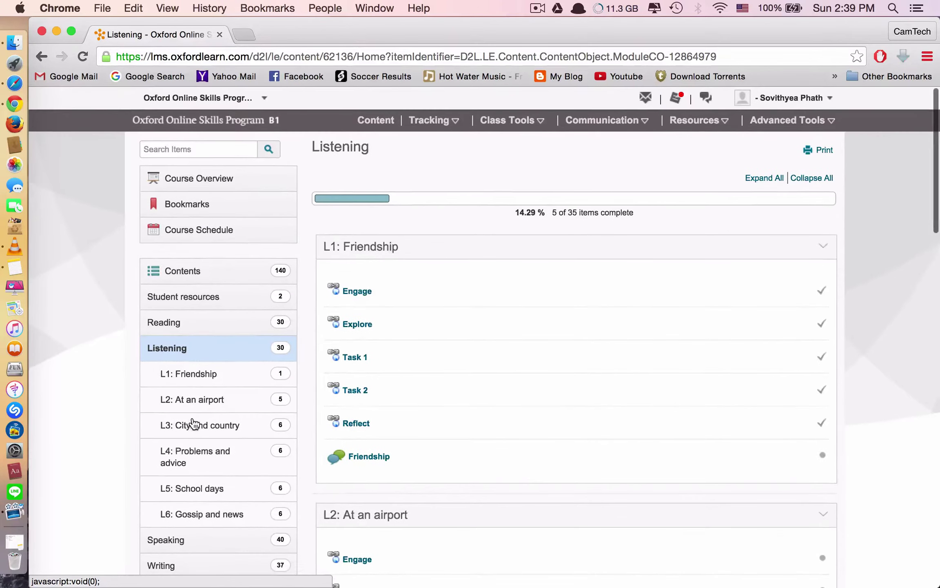